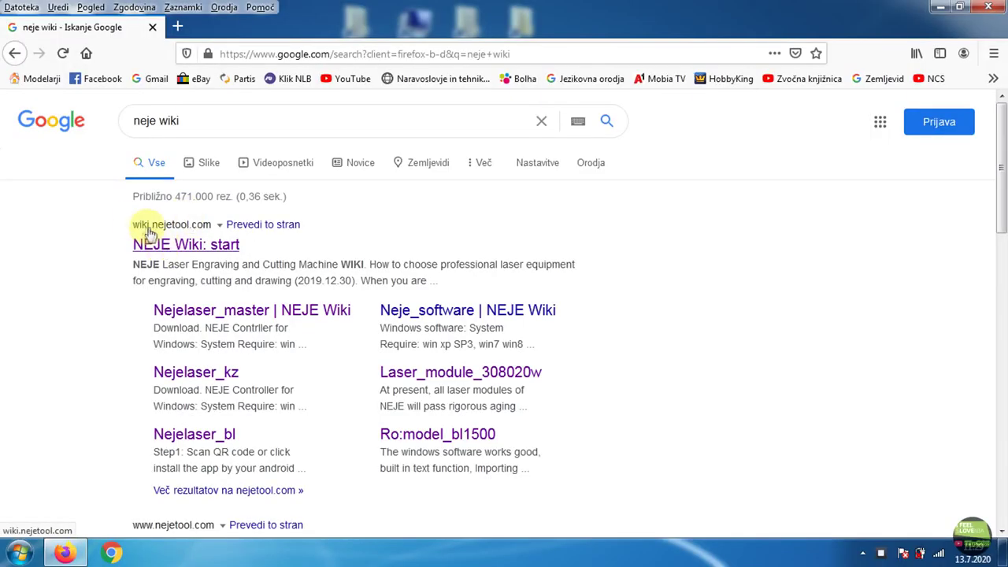
Open the NEJE Wiki's Master 2 page and highlight its wireless-control and 20W cutting notes
drag(135, 225, 205, 250)
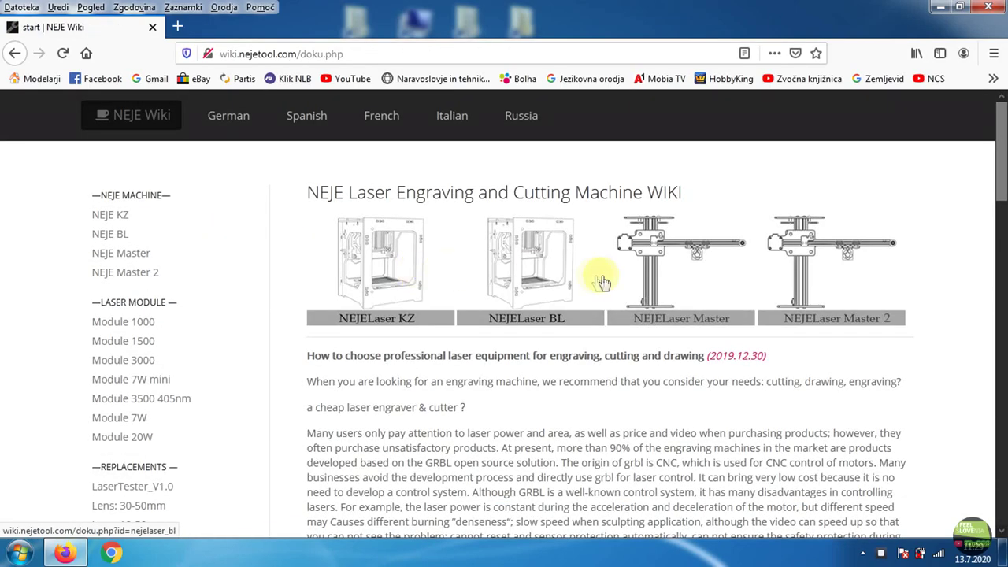
scroll(547, 263, down, 3)
scroll(839, 267, up, 3)
click(838, 267)
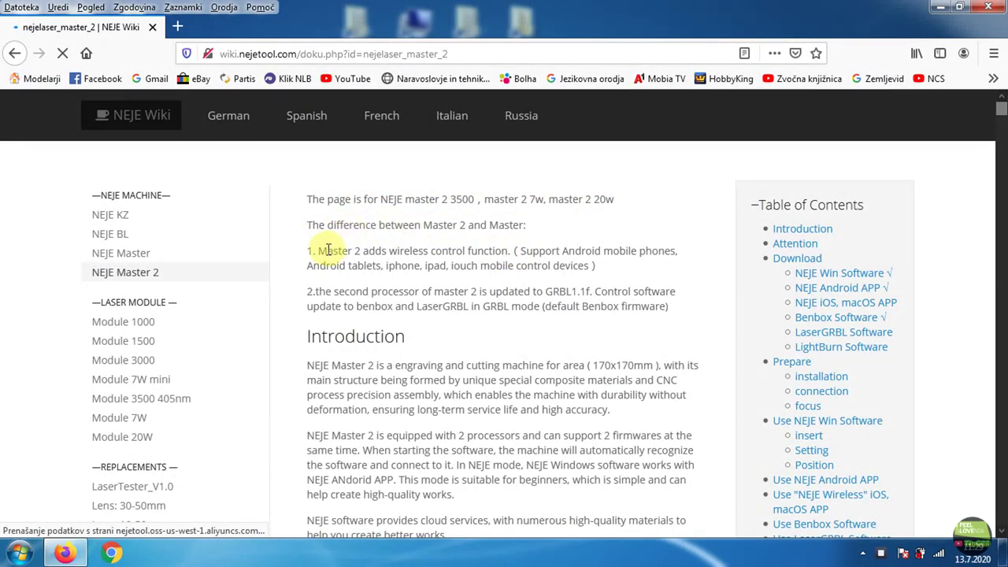
drag(328, 250, 579, 266)
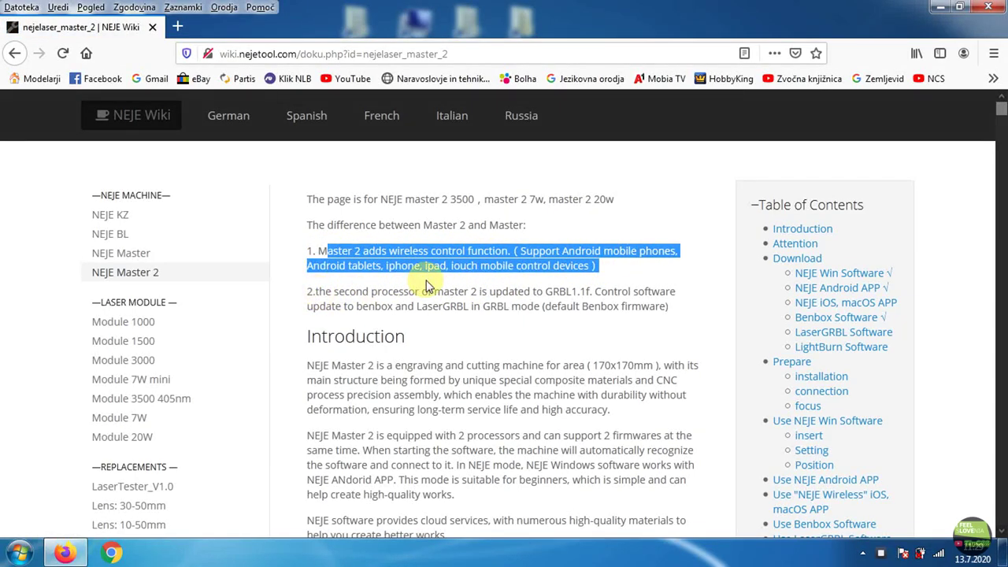
scroll(429, 283, down, 20)
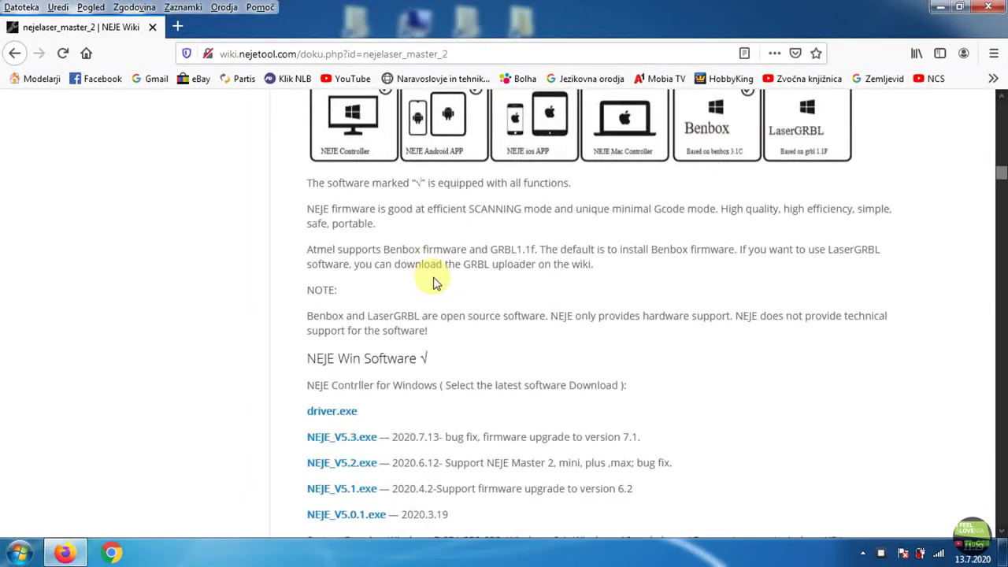
scroll(436, 283, up, 10)
scroll(439, 272, down, 1)
scroll(438, 275, up, 1)
drag(360, 275, 620, 293)
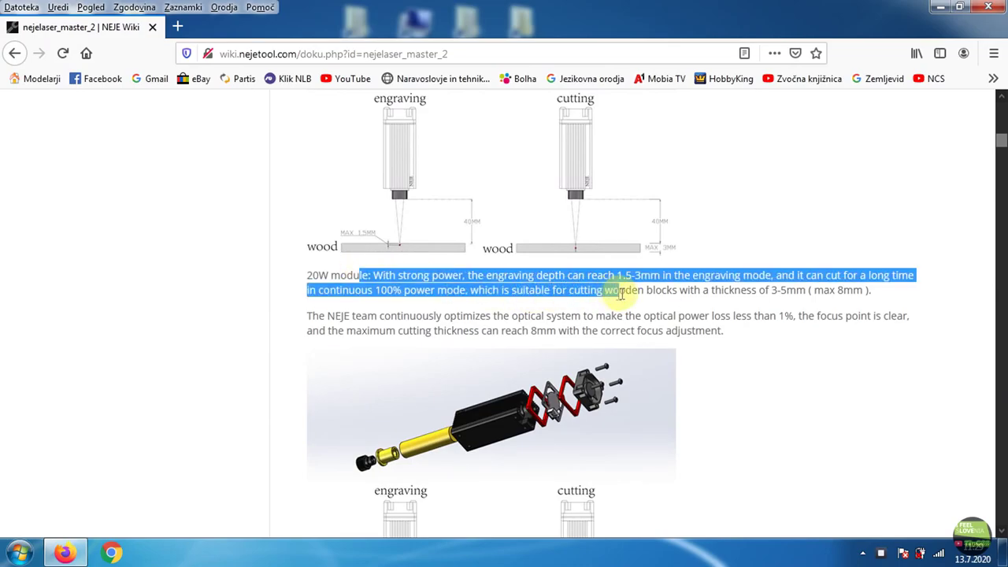
Download and save the NEJE_V5.3.exe installer from the NEJE Win Software section
scroll(512, 303, down, 10)
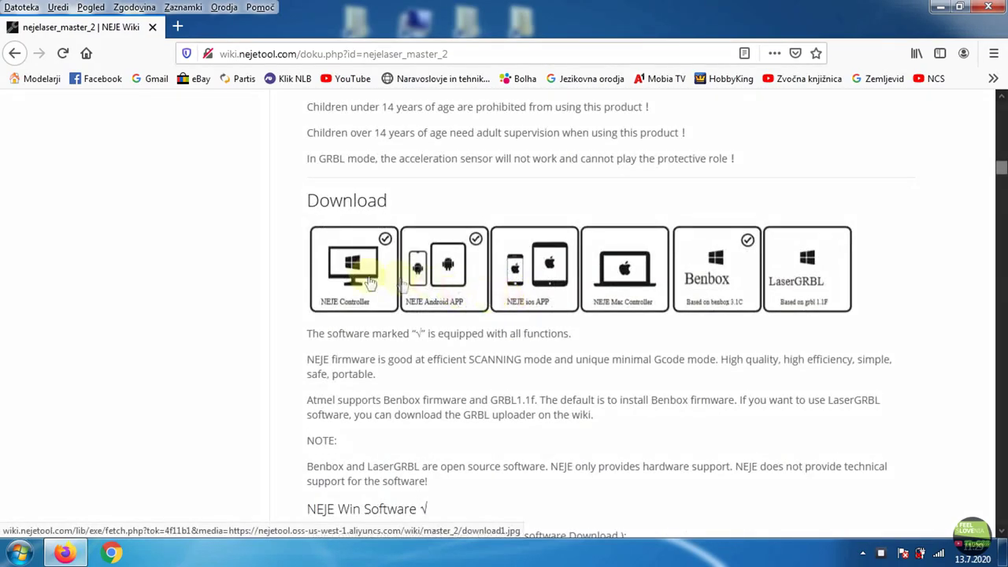
scroll(391, 324, down, 2)
scroll(376, 349, down, 2)
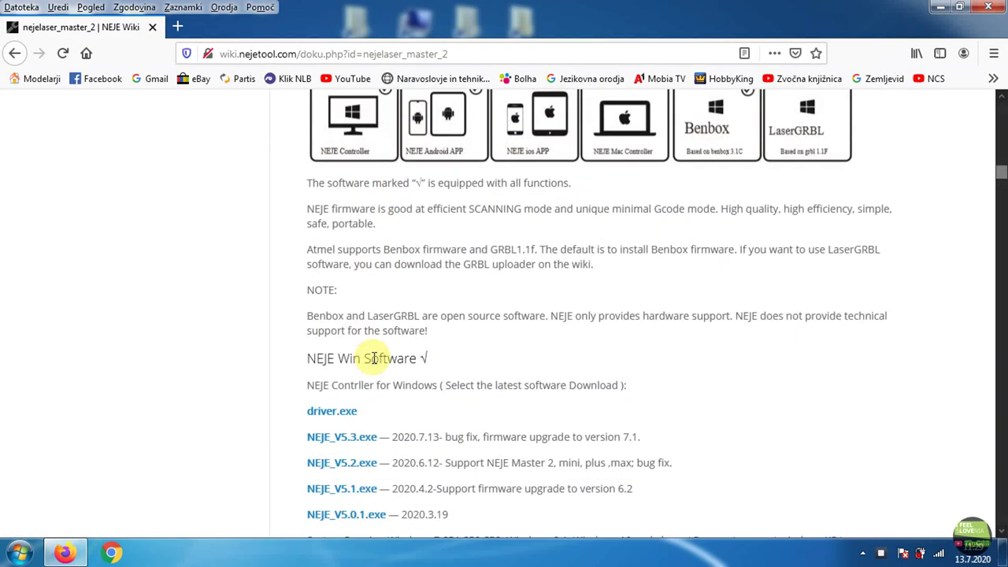
scroll(401, 354, down, 2)
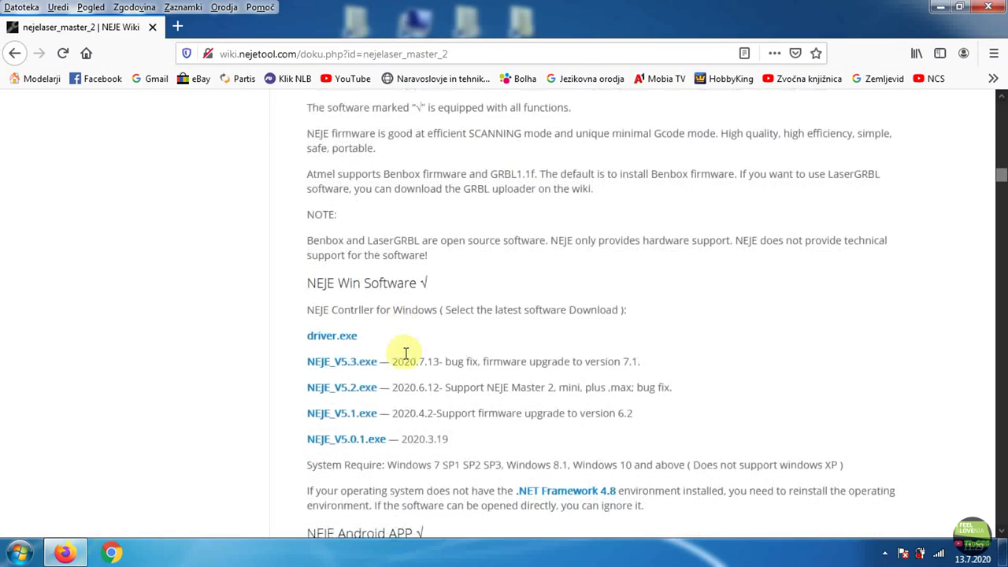
click(341, 362)
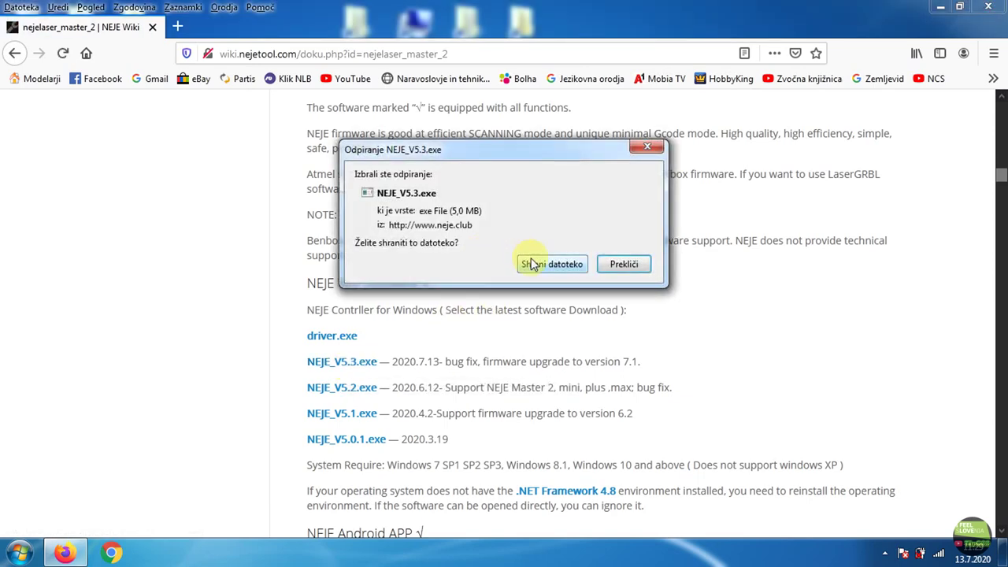
click(532, 265)
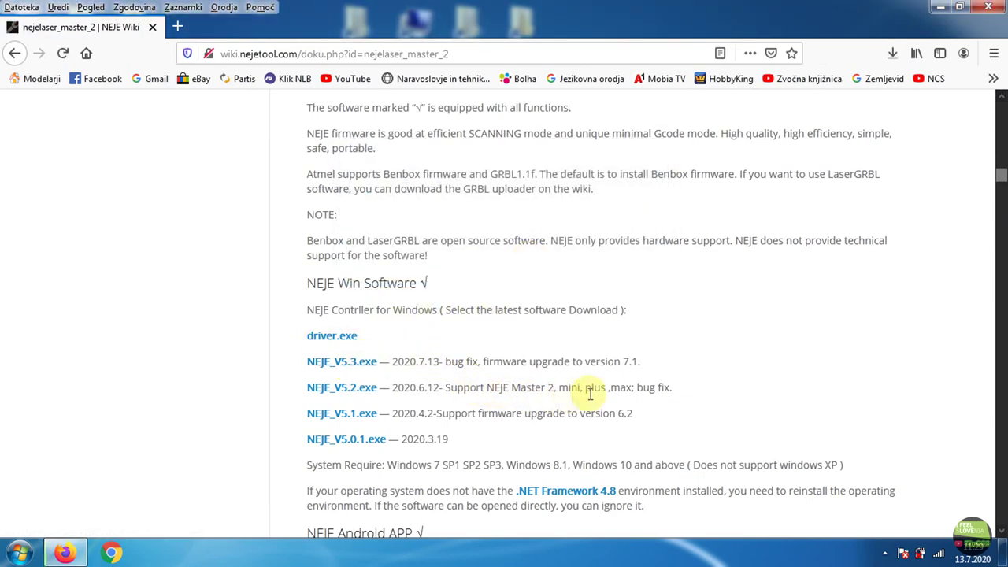
scroll(403, 342, down, 2)
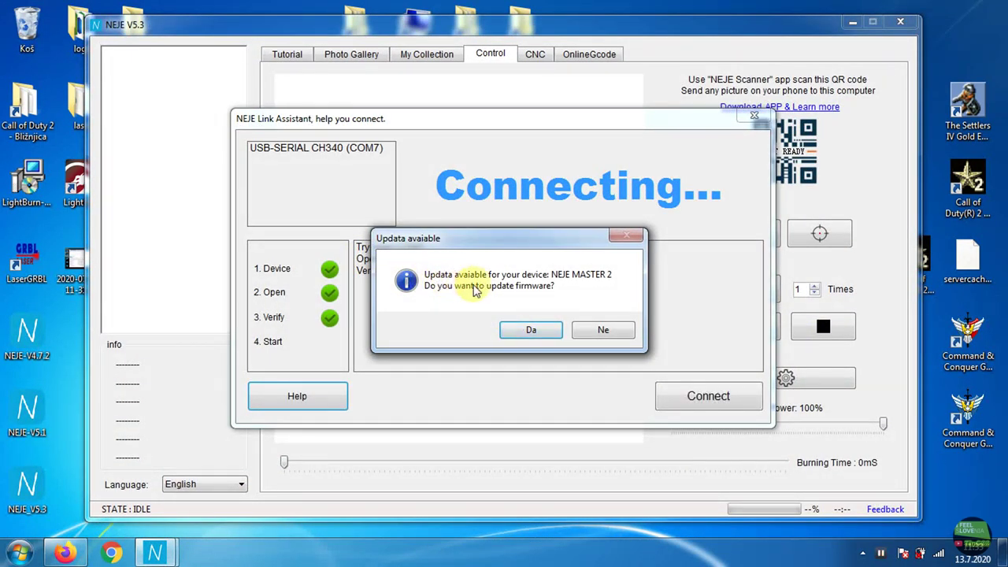
Accept the offered update and write firmware 7.1 to the NEJE MASTER 2, replacing 6,2
click(529, 335)
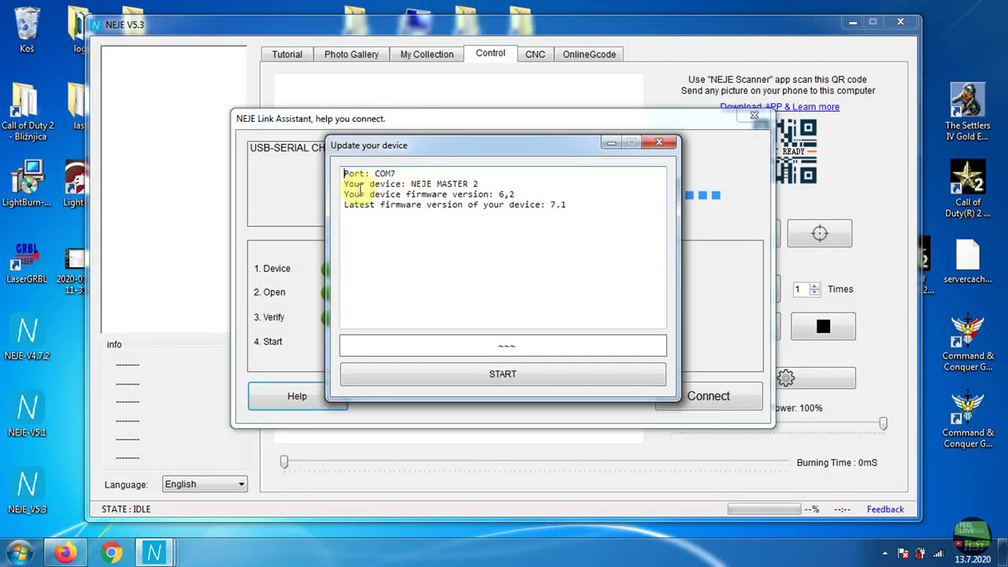
drag(567, 205, 541, 206)
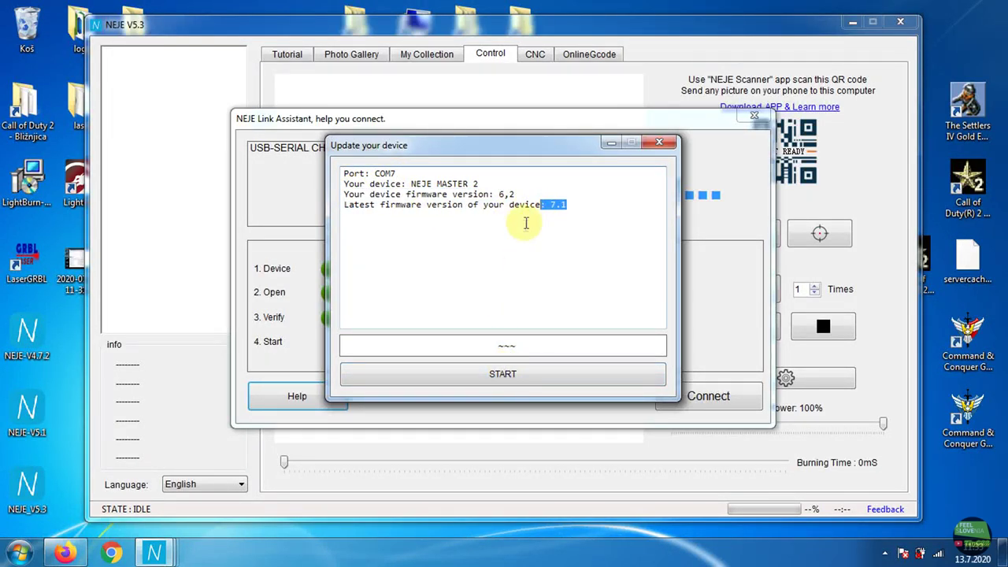
click(499, 197)
drag(522, 195, 580, 202)
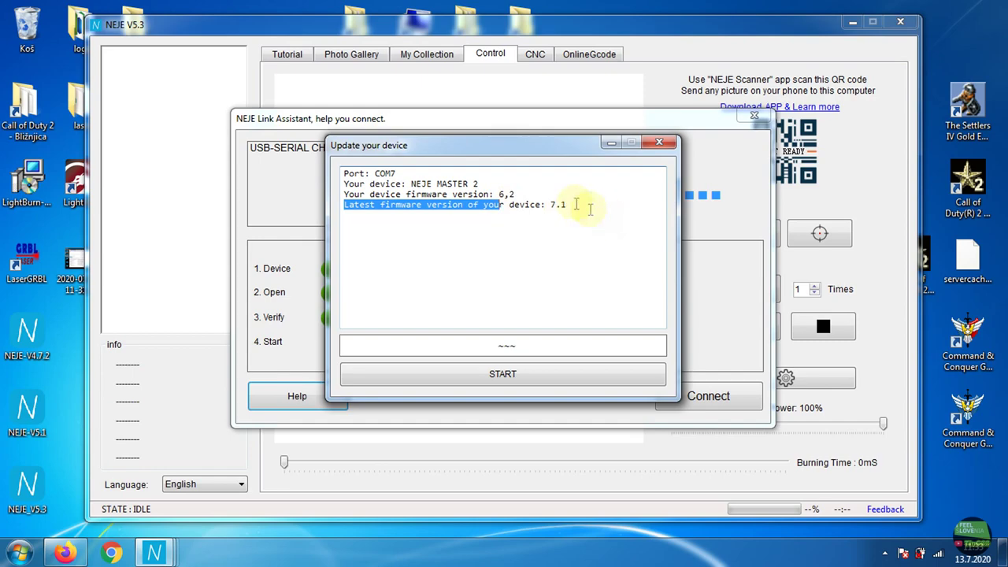
click(571, 275)
click(519, 374)
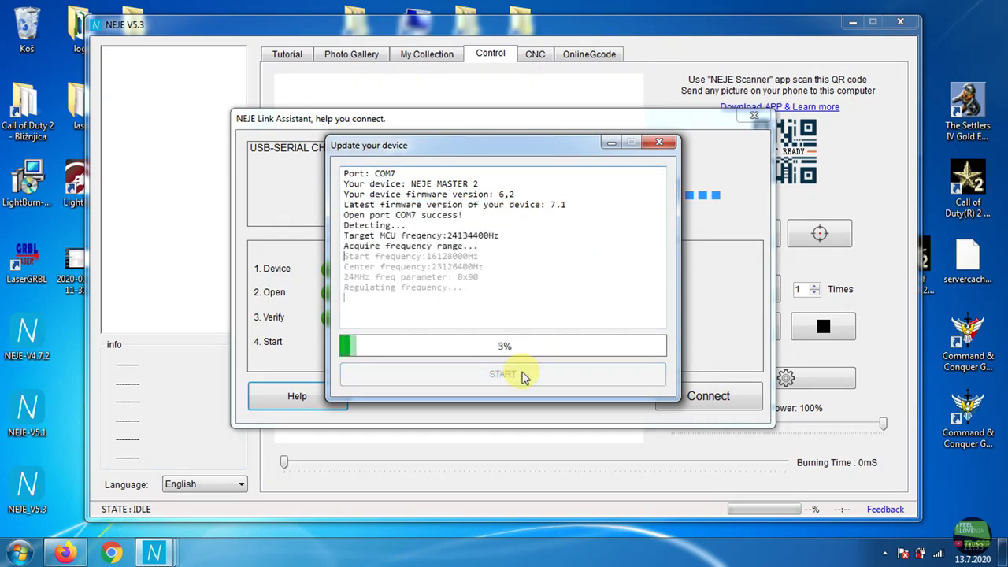
click(543, 315)
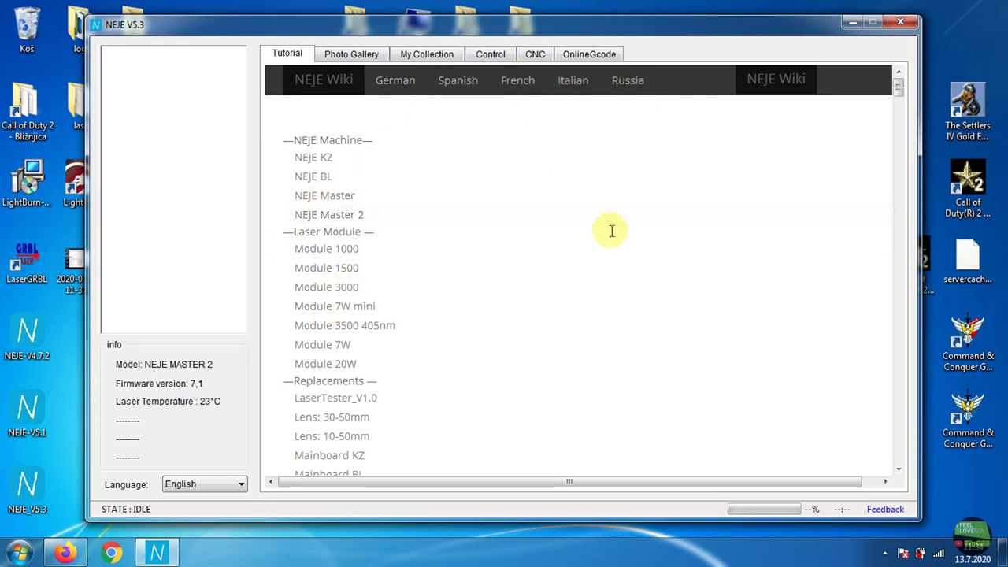
Add the wooden cabin drawing from the Photo Gallery to favourites and view My Collection
click(343, 216)
click(353, 54)
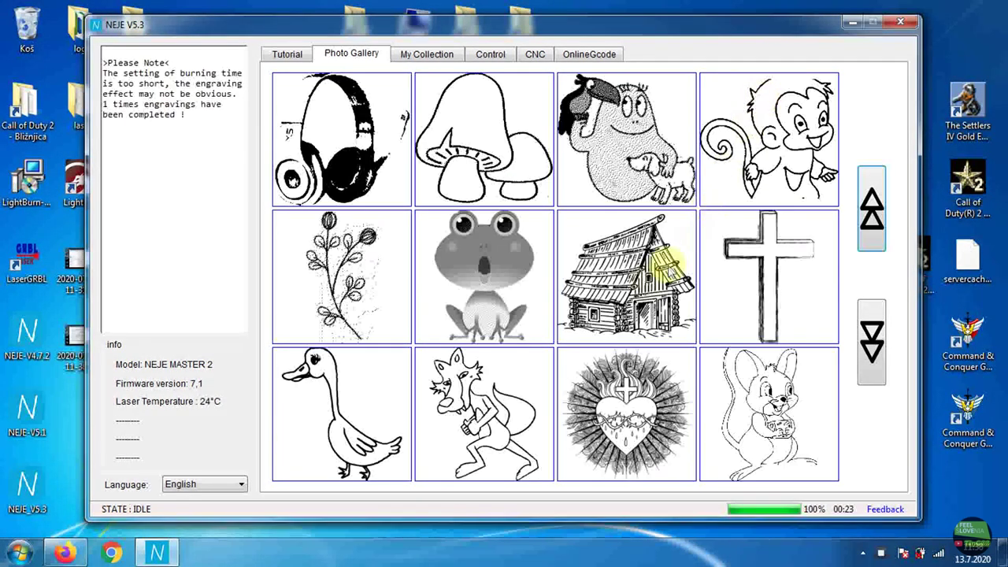
right_click(600, 260)
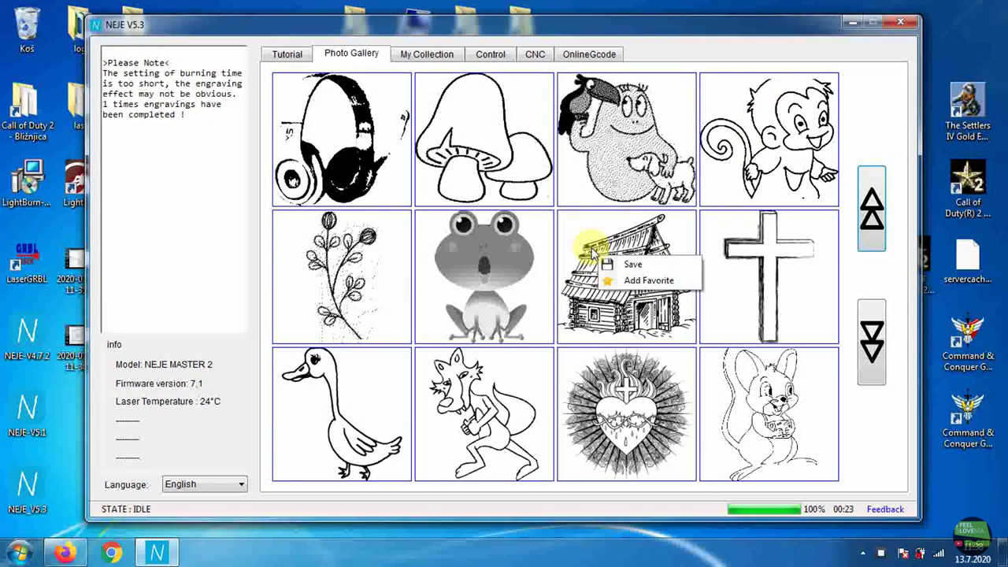
click(646, 281)
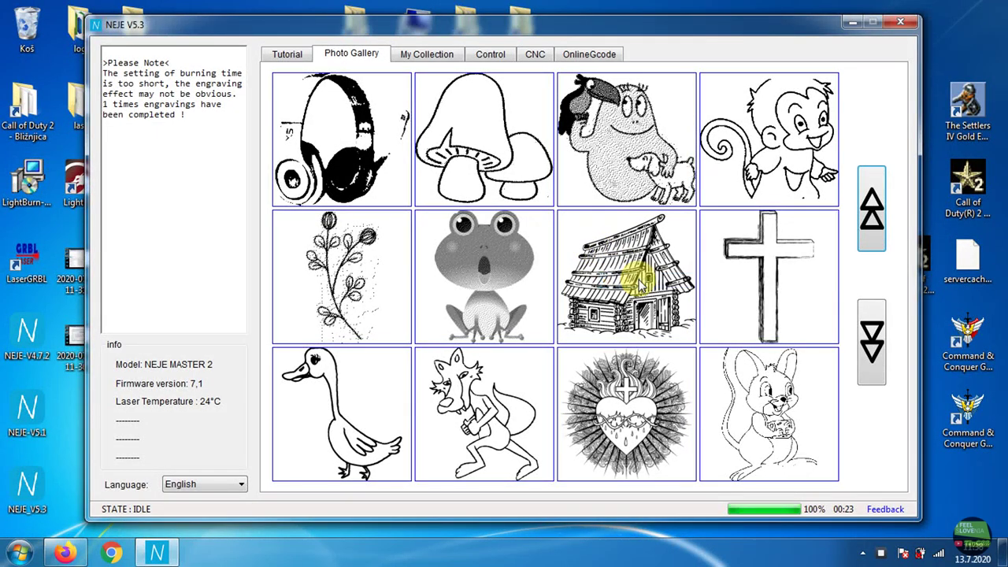
click(429, 57)
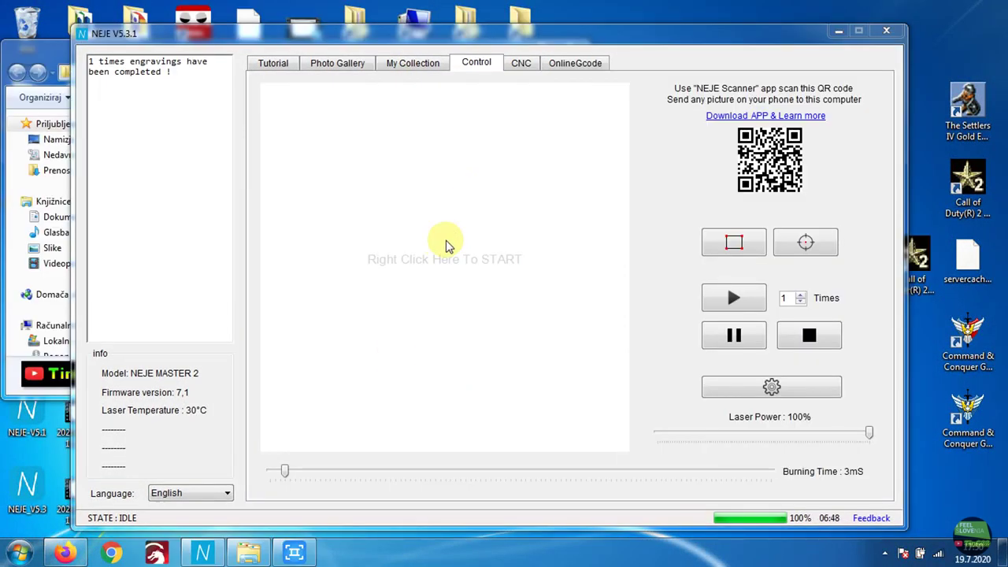
Insert a vector text outline on the canvas and choose to give it an exact size
right_click(445, 247)
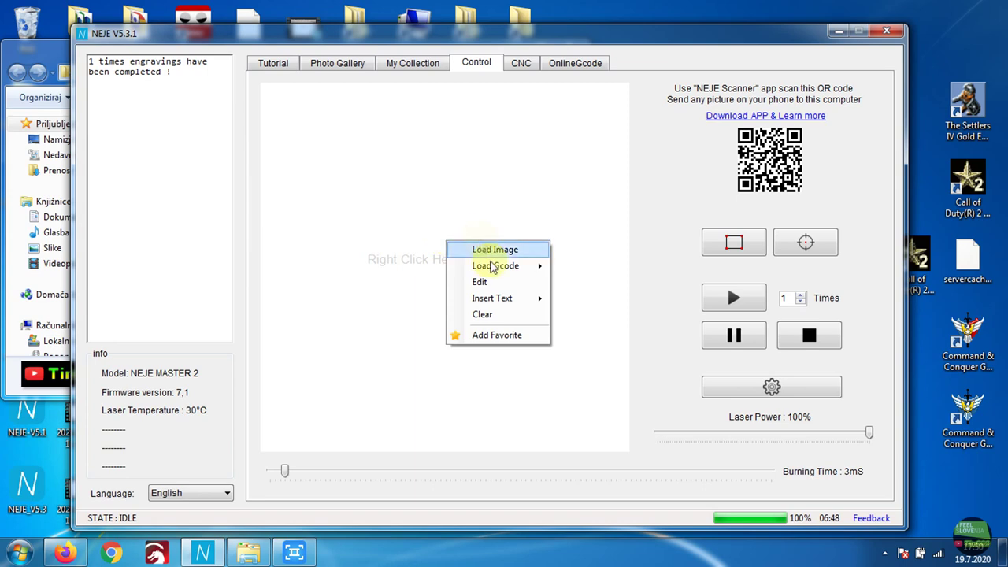
mouse_move(497, 270)
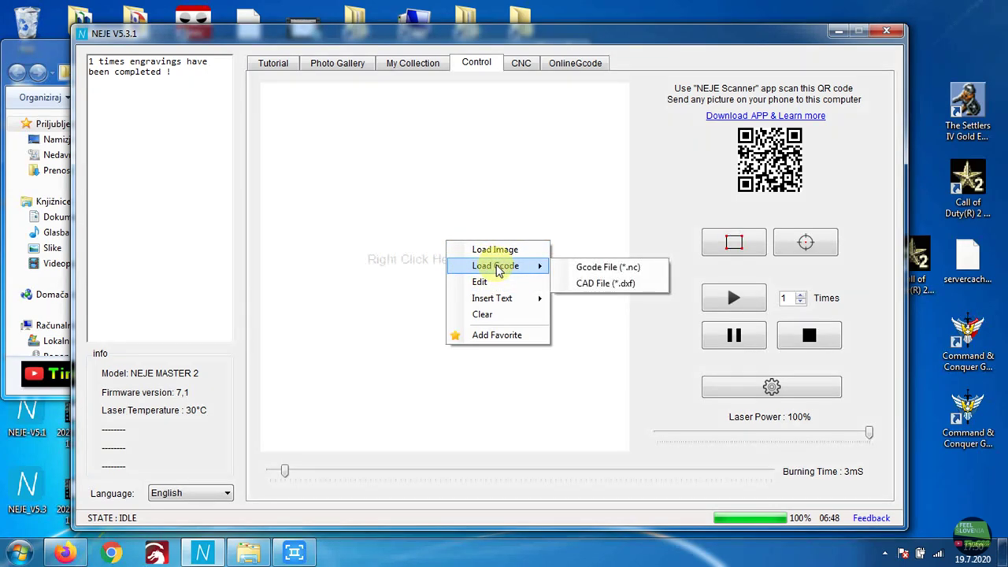
mouse_move(503, 302)
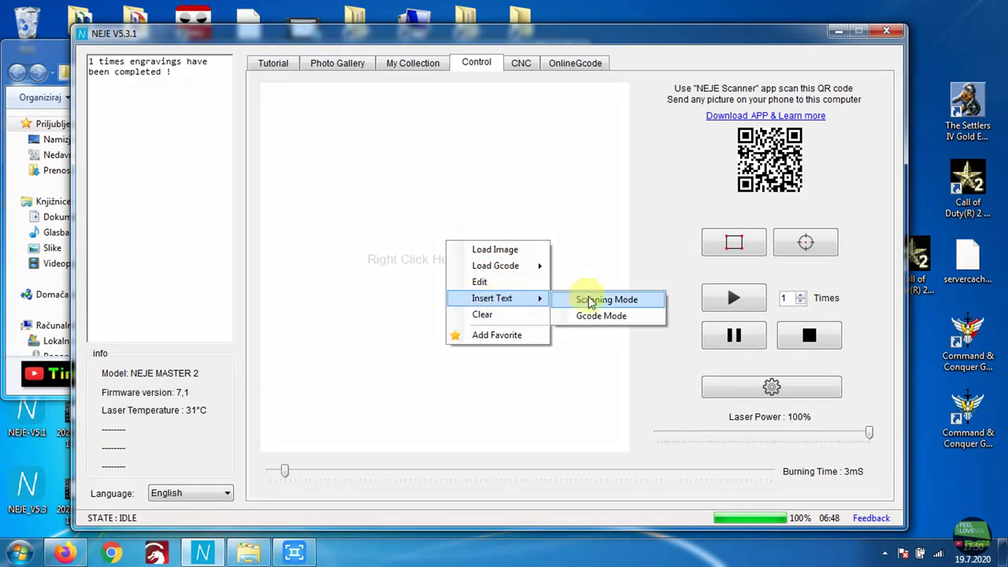
click(594, 317)
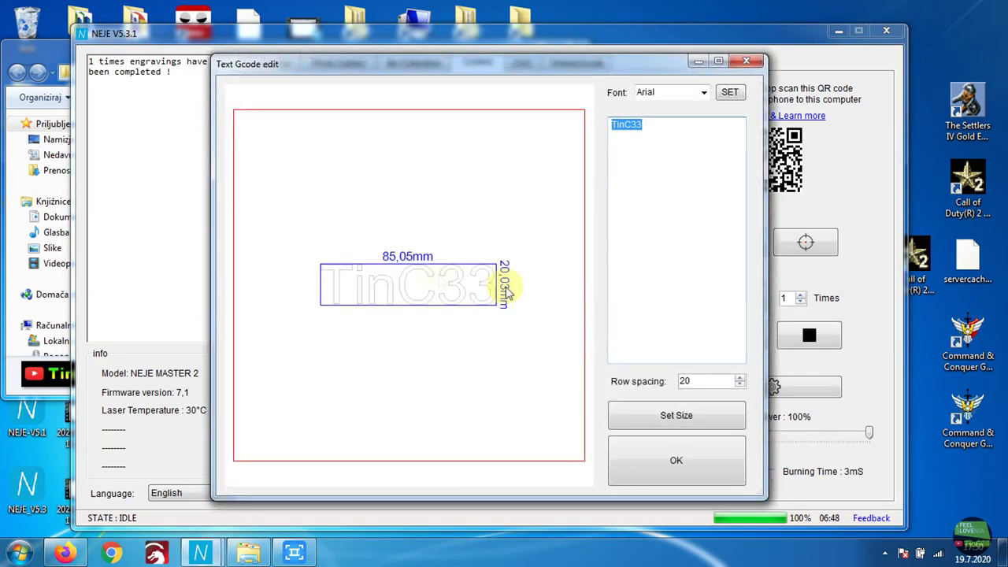
click(691, 415)
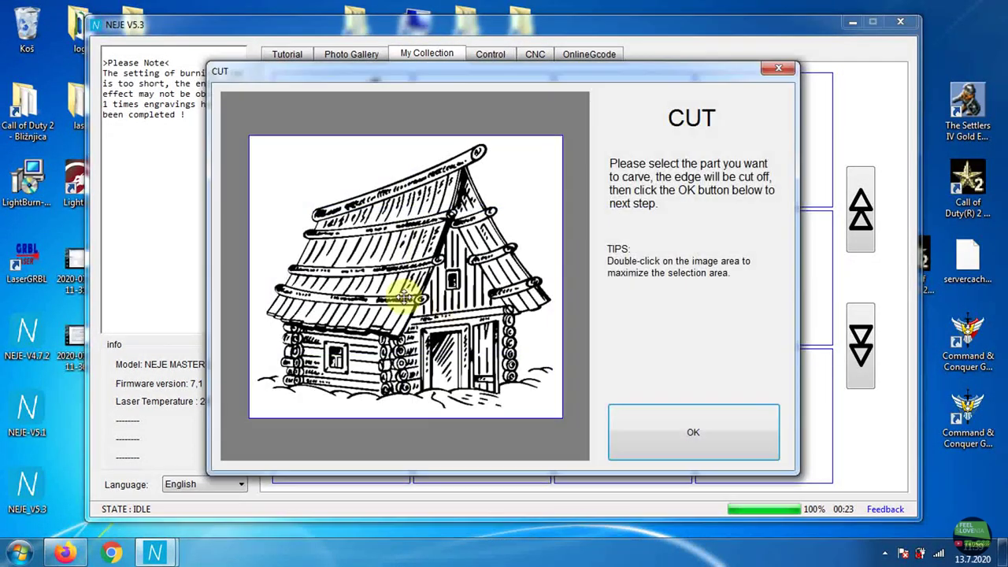
Keep the whole cabin image in the crop and set its width to 50 mm
double_click(474, 296)
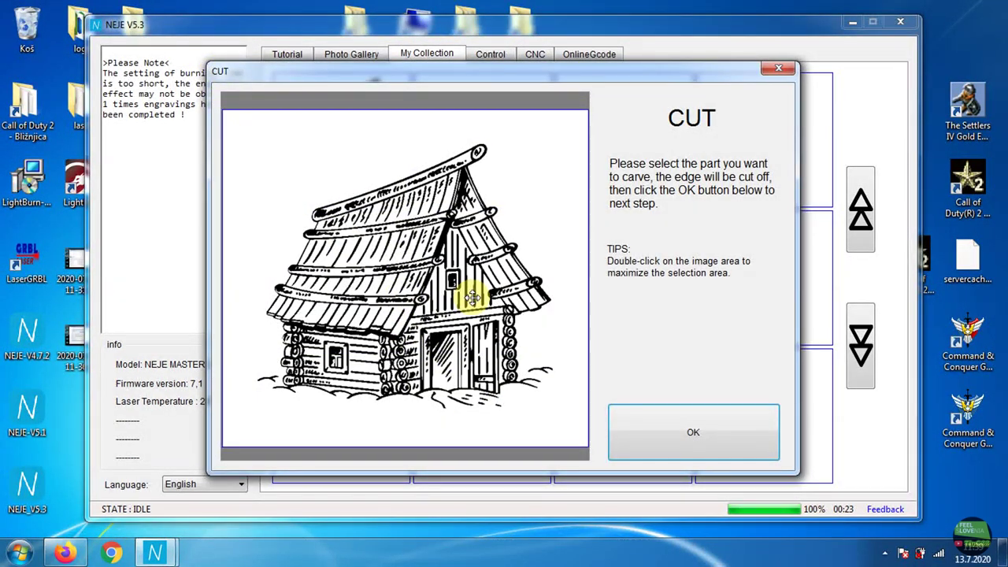
click(694, 432)
click(731, 174)
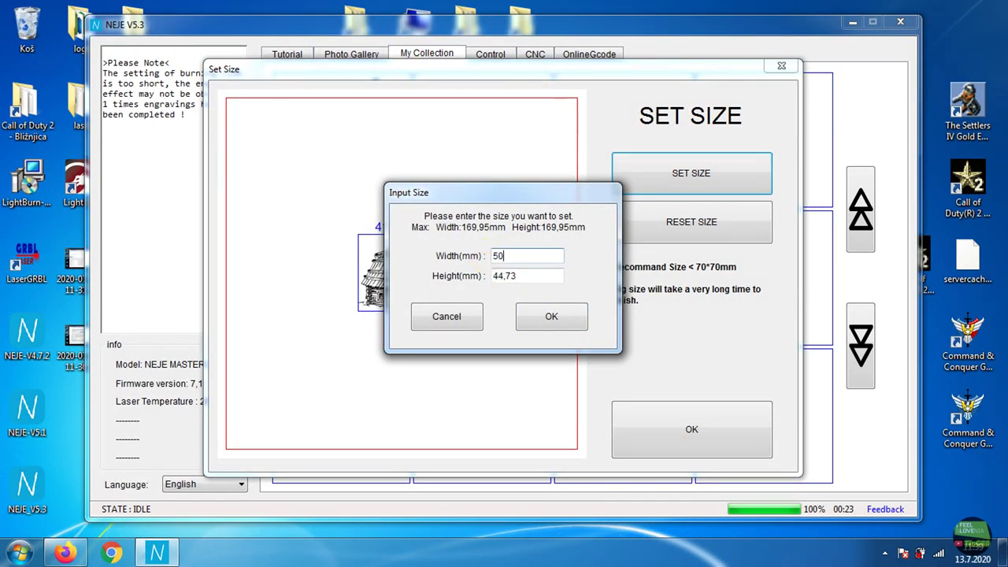
text(50)
click(551, 316)
click(690, 425)
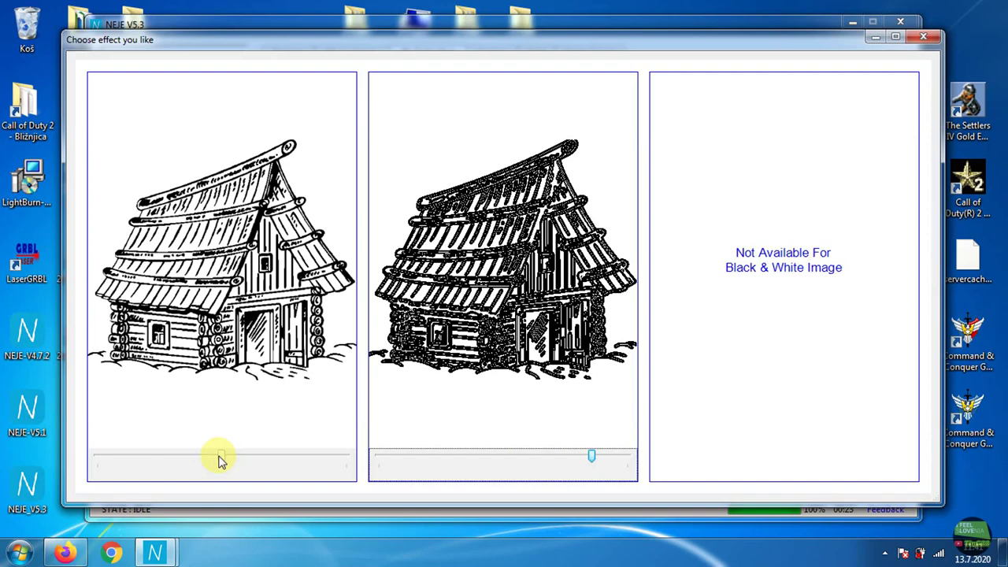
Apply the plain left effect and add the caption 'House' in Franklin Gothic
click(169, 443)
click(657, 387)
scroll(493, 186, down, 18)
scroll(495, 172, up, 3)
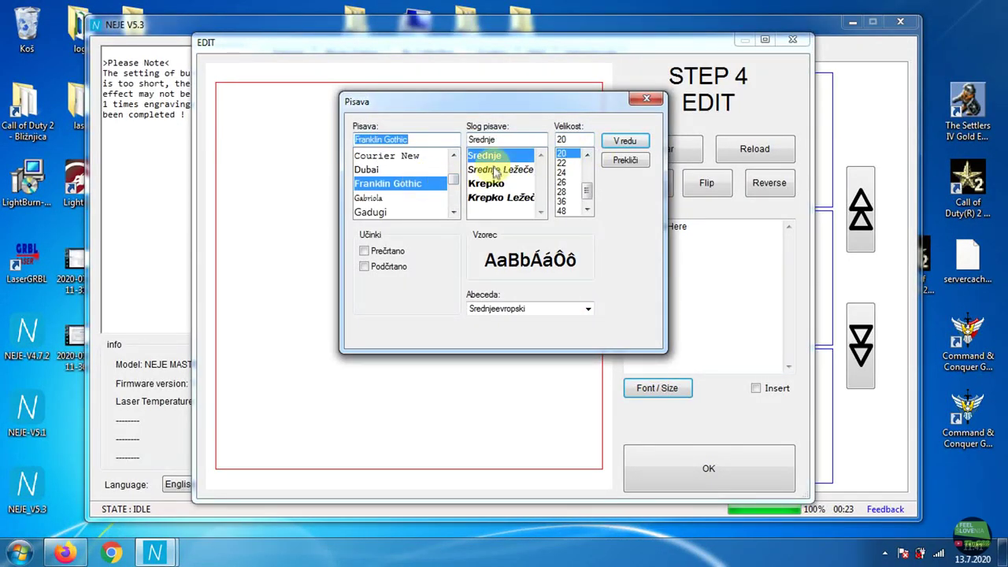
click(624, 142)
text(H)
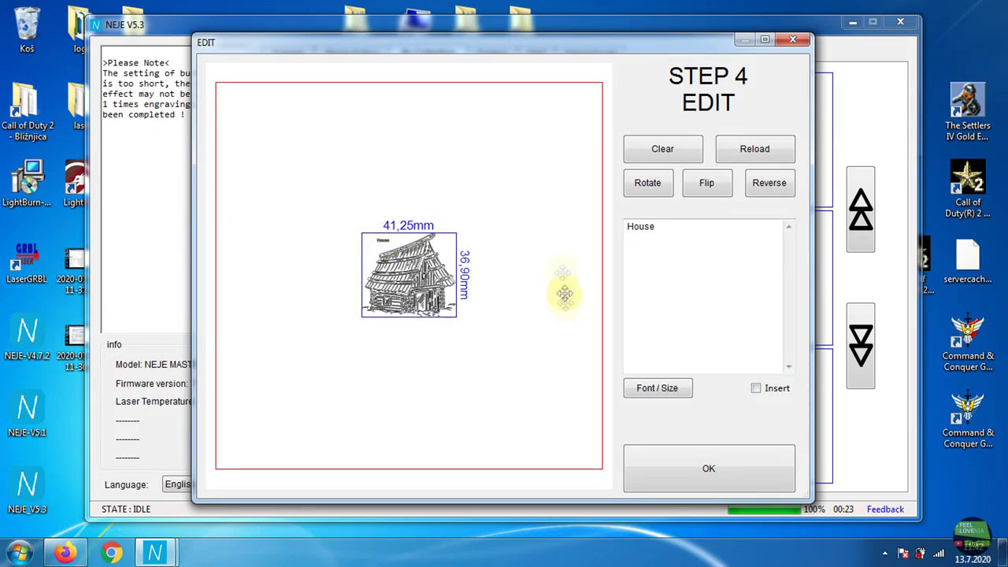
click(661, 462)
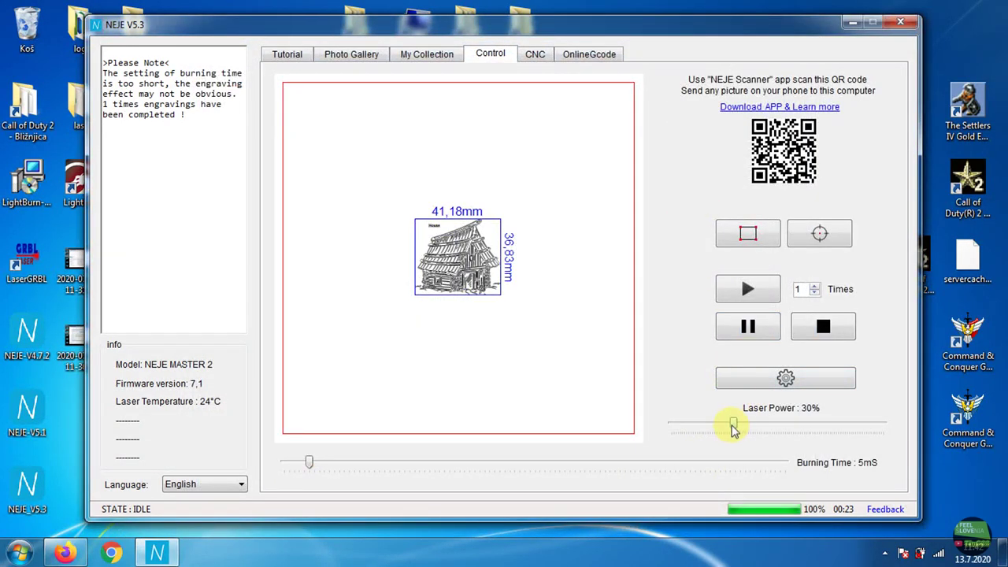
Preview and move the house near the right edge using 10.0mm steps, then start engraving
click(743, 241)
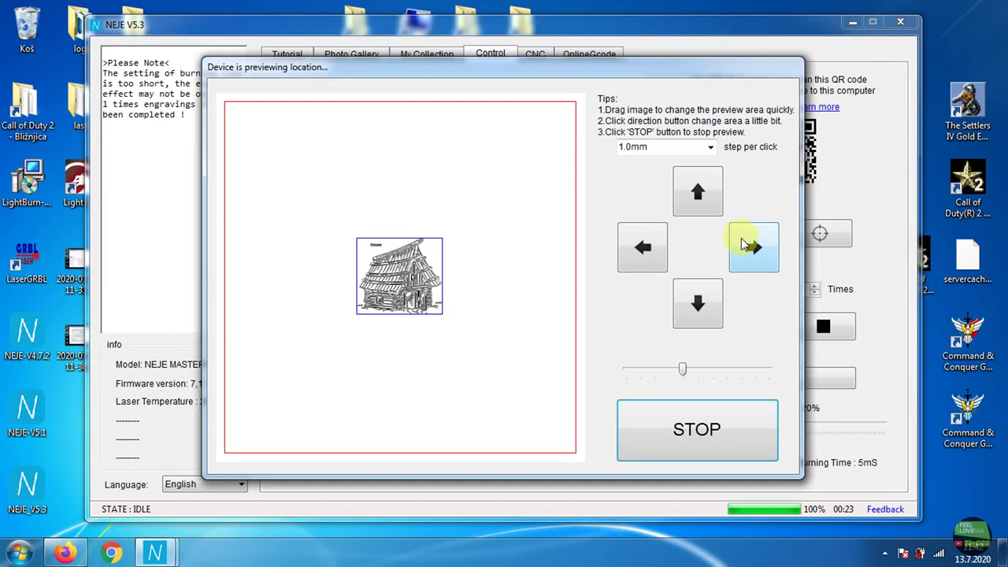
click(740, 246)
click(710, 146)
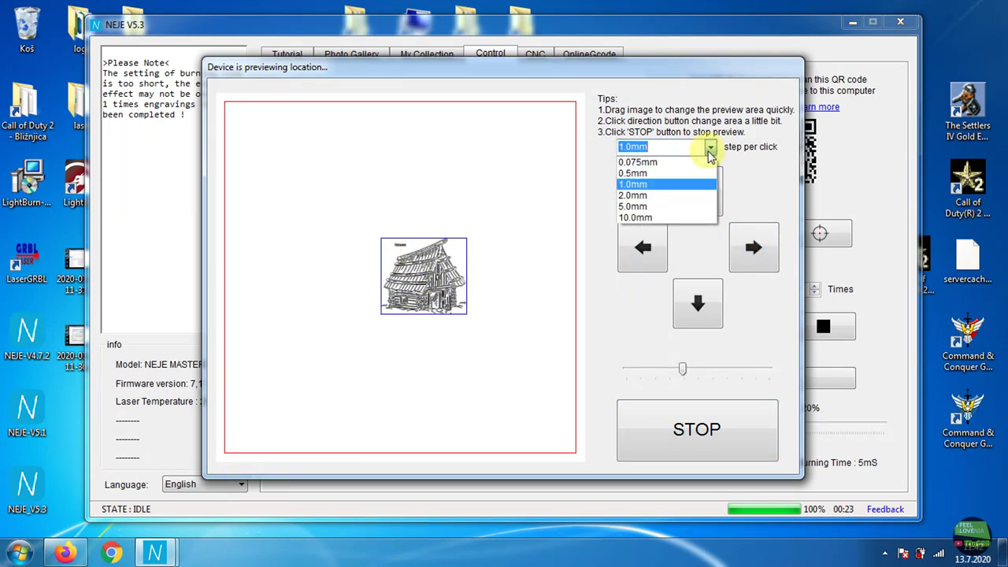
click(645, 219)
click(751, 253)
drag(429, 311, 510, 288)
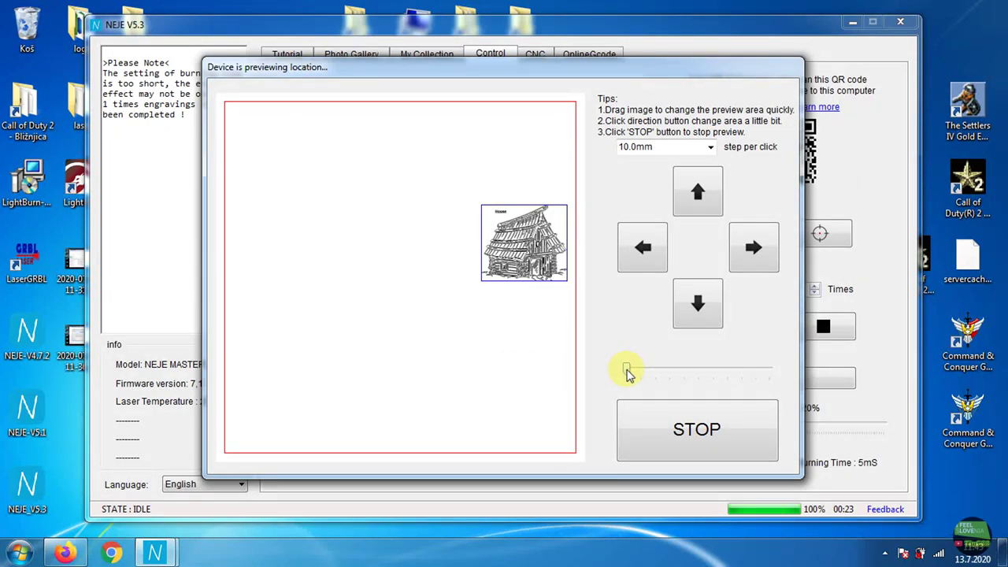
click(770, 407)
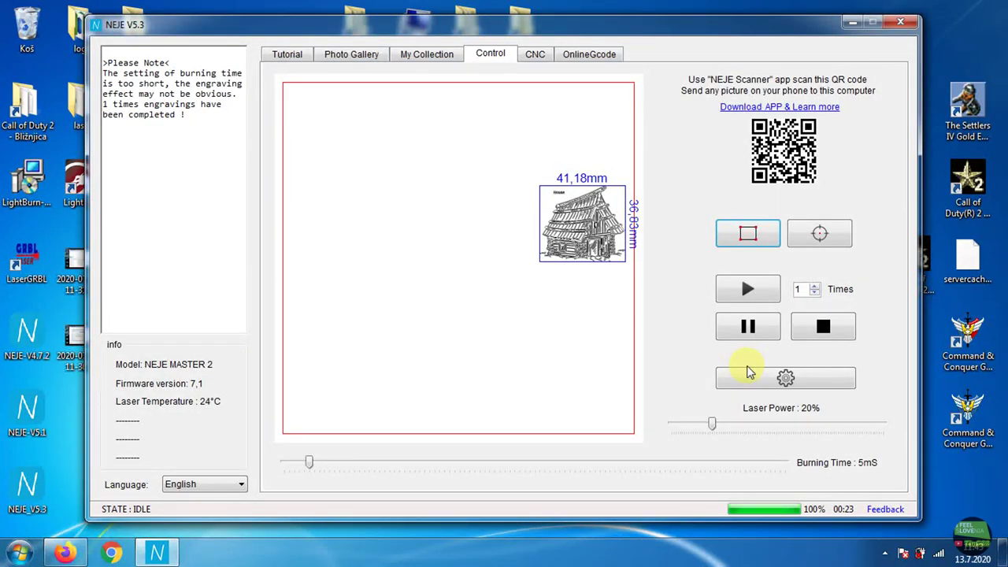
click(742, 289)
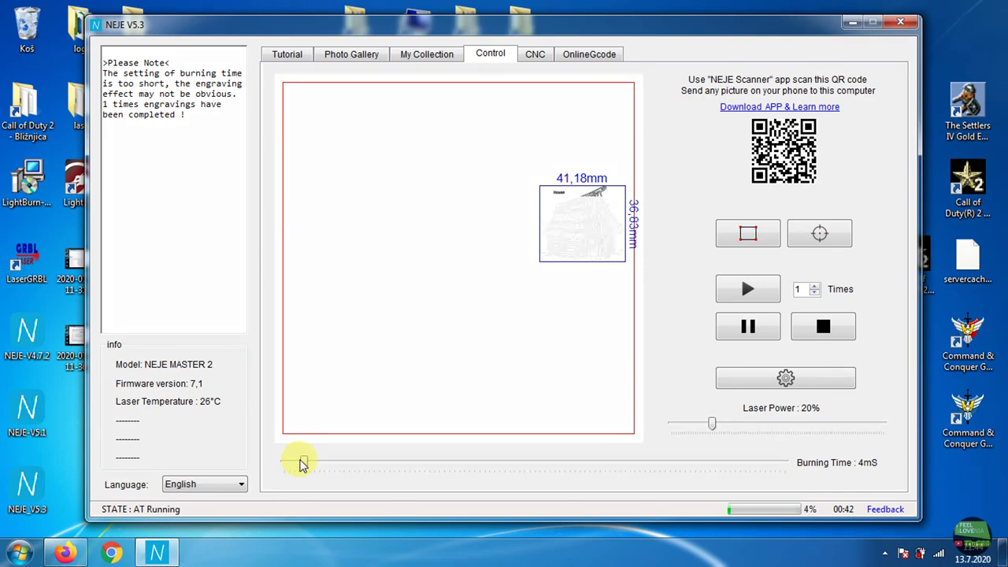
Pick the NEJE lettering design from the online G-code gallery and set its size to 15
click(885, 554)
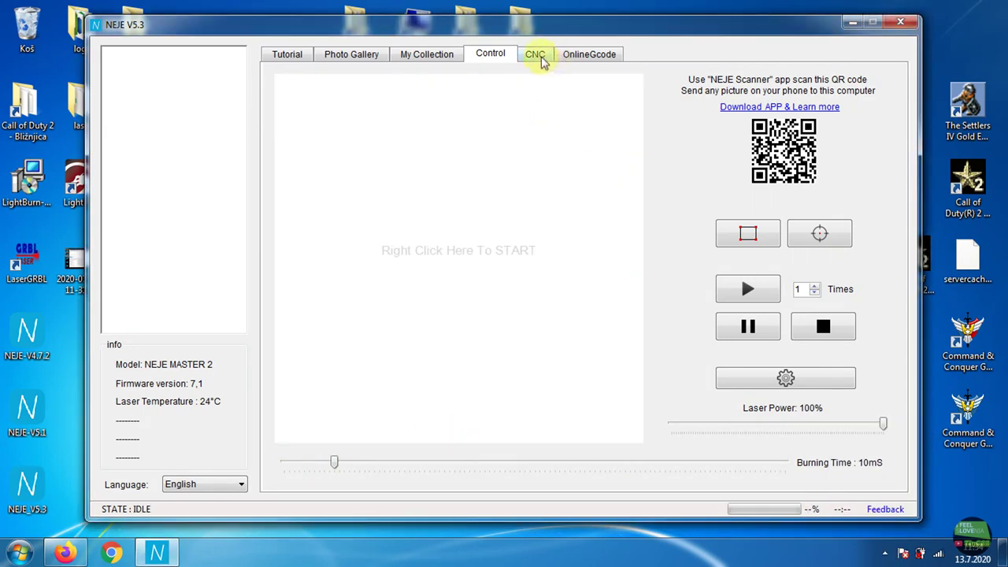
click(535, 55)
click(582, 54)
click(877, 337)
click(877, 337)
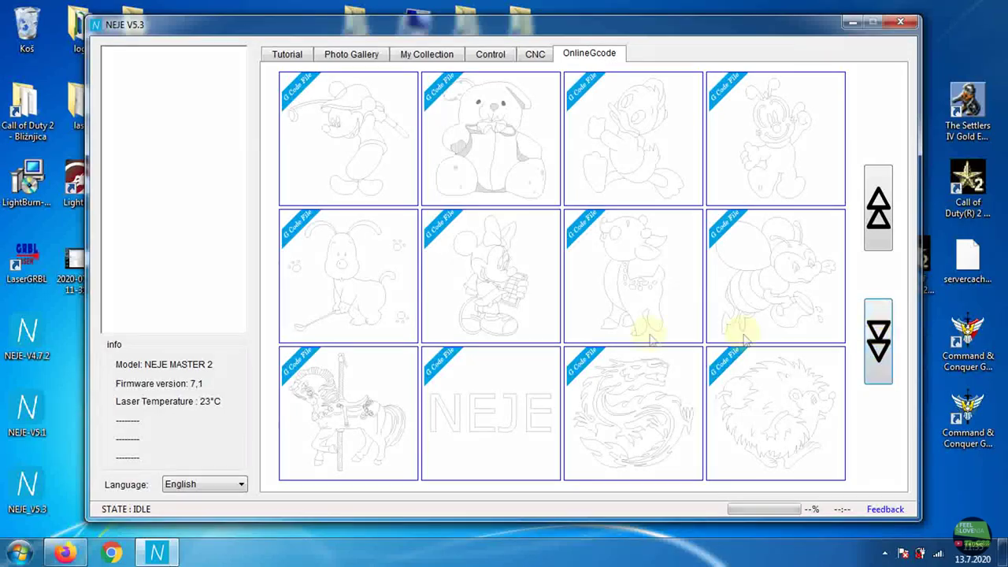
click(522, 397)
click(685, 175)
text(15)
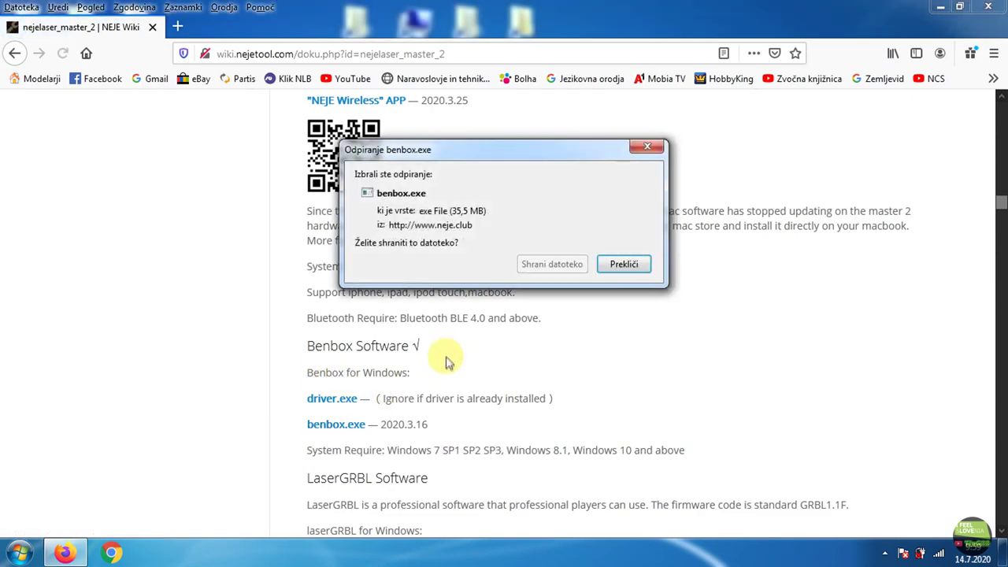
Save and run benbox.exe, install to the default folder, and install the USB driver
click(551, 264)
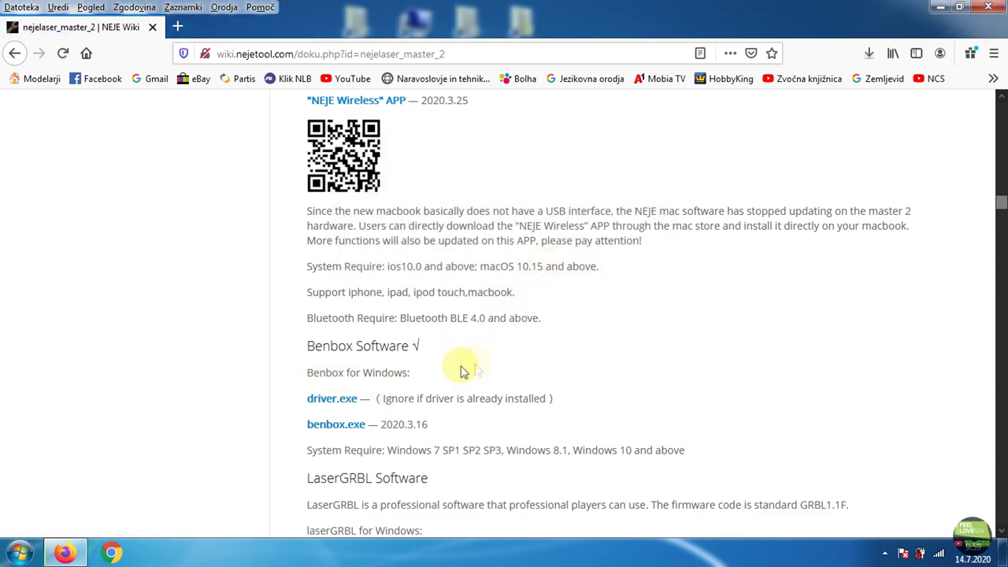
scroll(462, 365, down, 3)
click(544, 289)
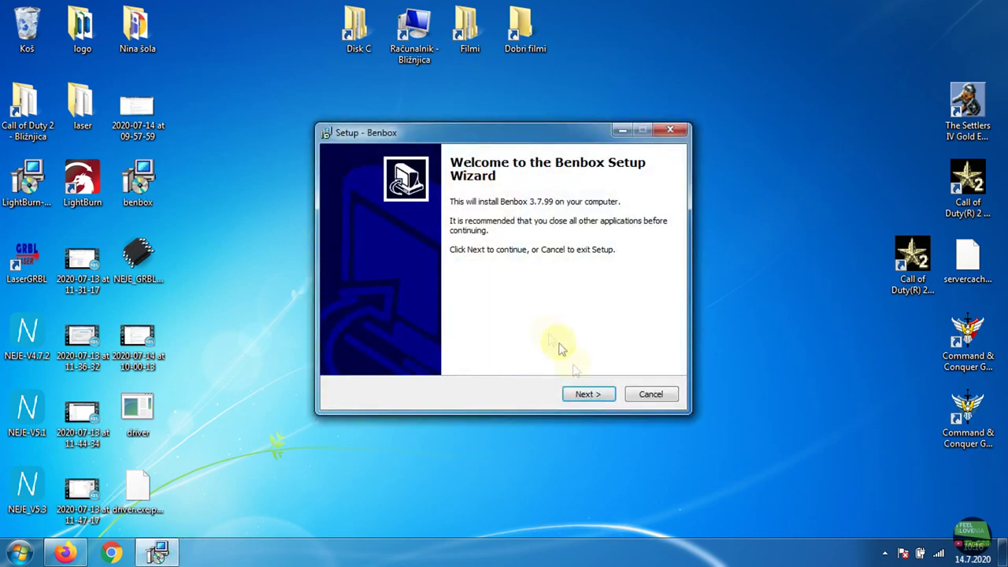
click(583, 394)
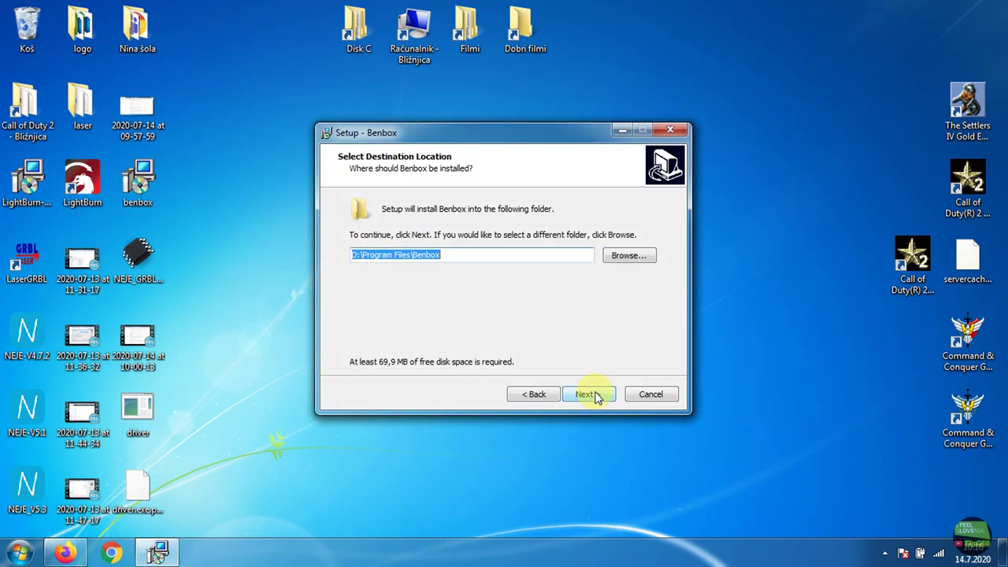
click(590, 394)
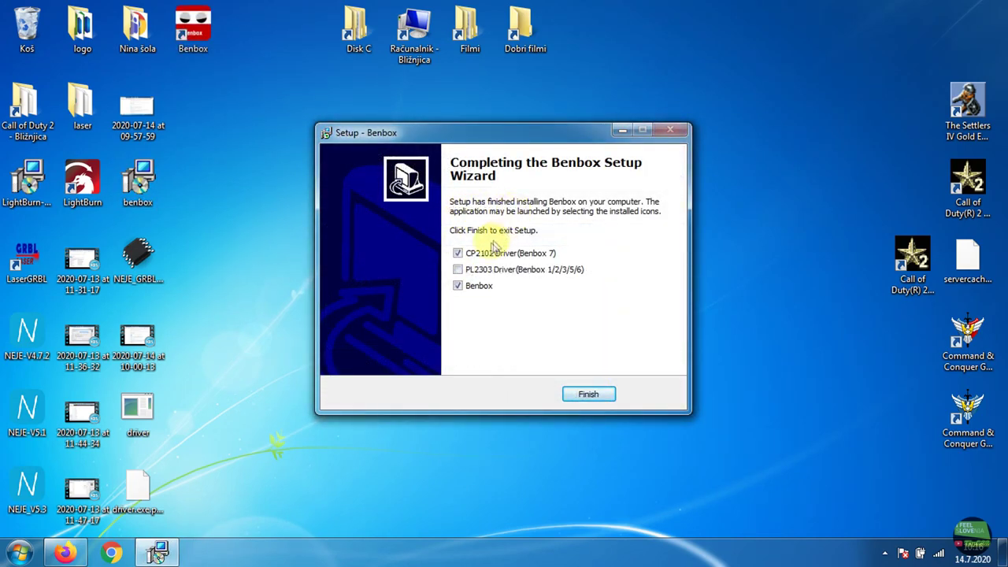
key(Return)
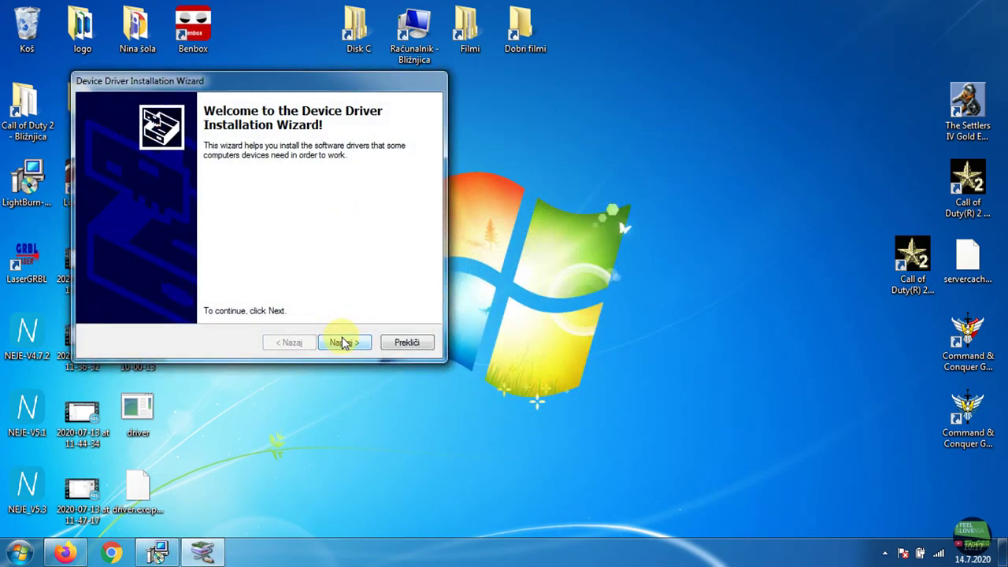
click(344, 341)
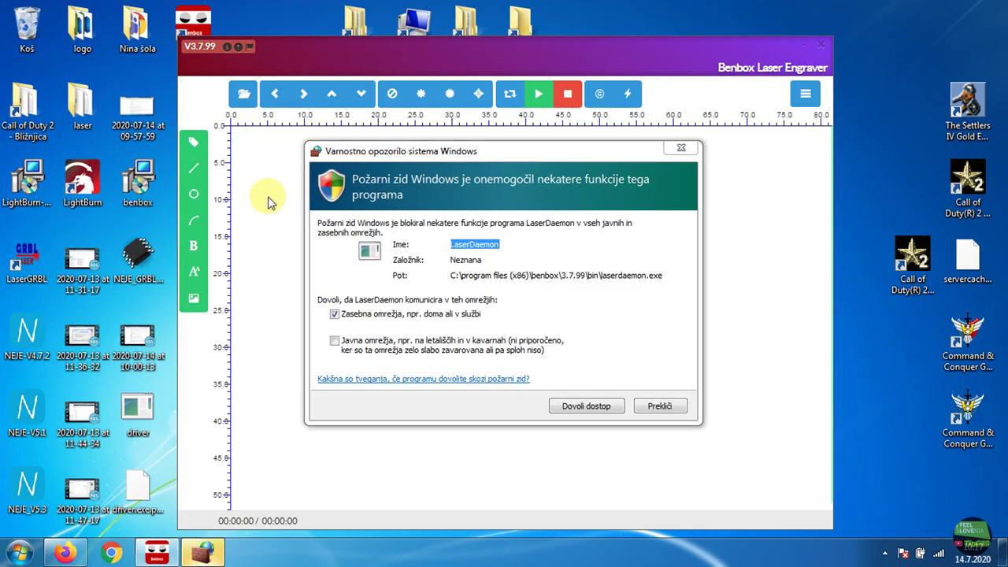
Drop the lake photo onto the canvas, shrink it twice, and draw a curved arc beside the circle
drag(338, 173, 442, 375)
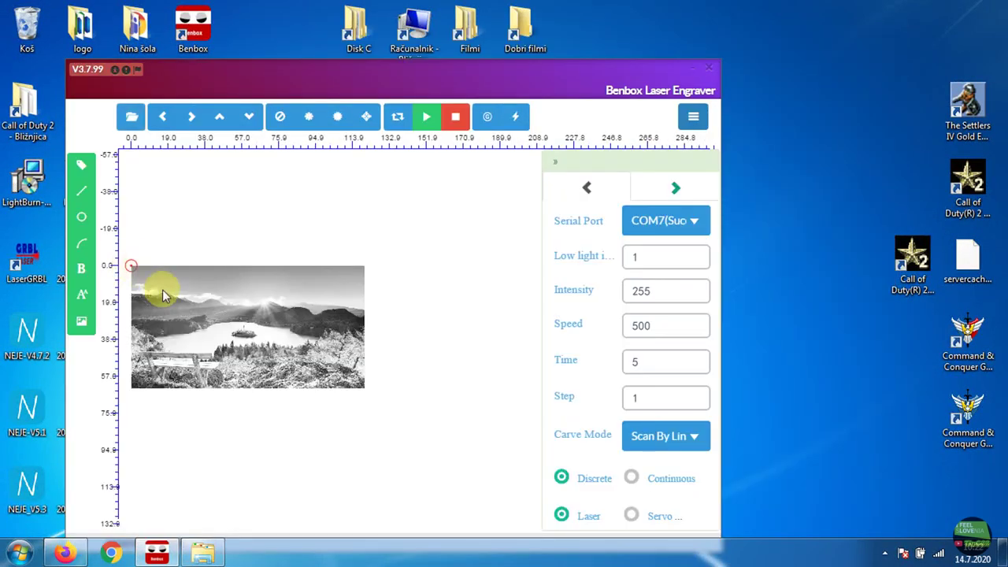
drag(367, 386, 146, 259)
scroll(149, 259, up, 5)
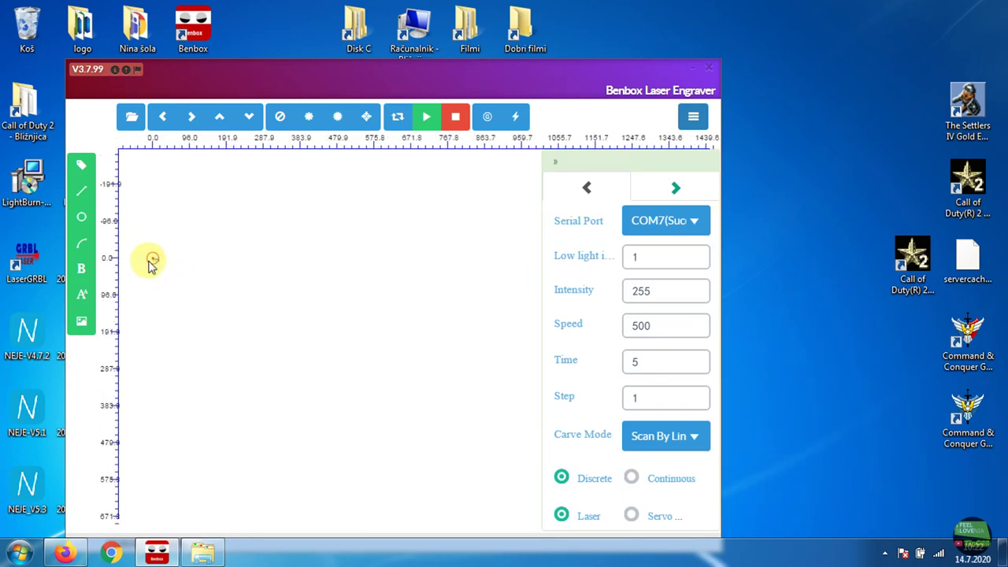
drag(411, 312, 370, 288)
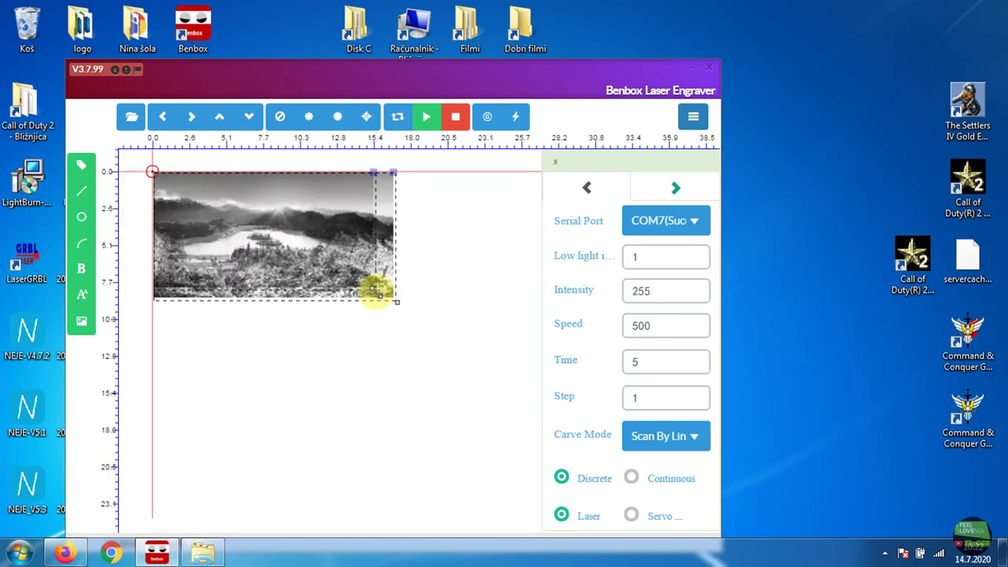
scroll(354, 185, up, 3)
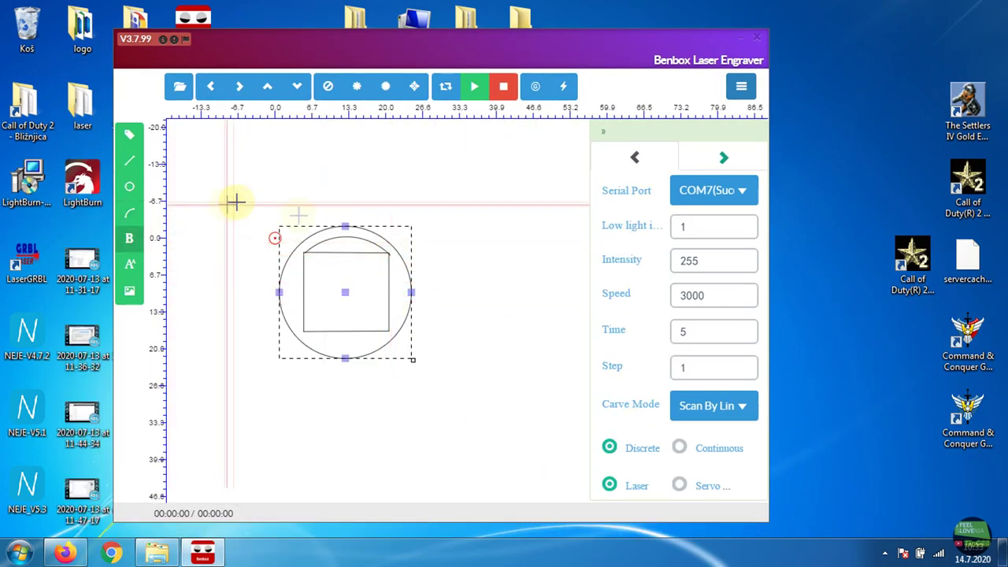
drag(296, 198, 444, 338)
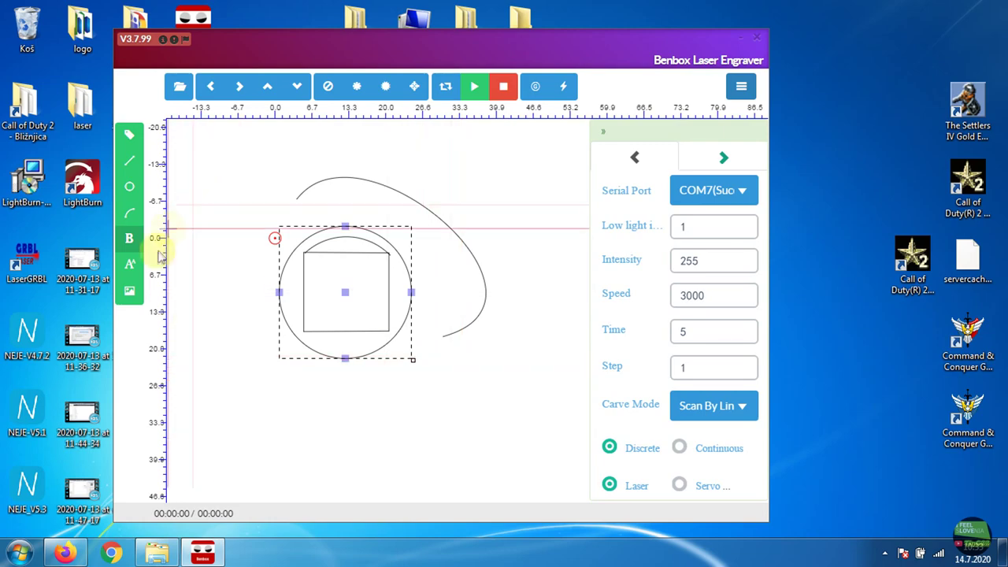
Add the bold text 'test' inside the square, trace the engraving frame, and start engraving
click(129, 264)
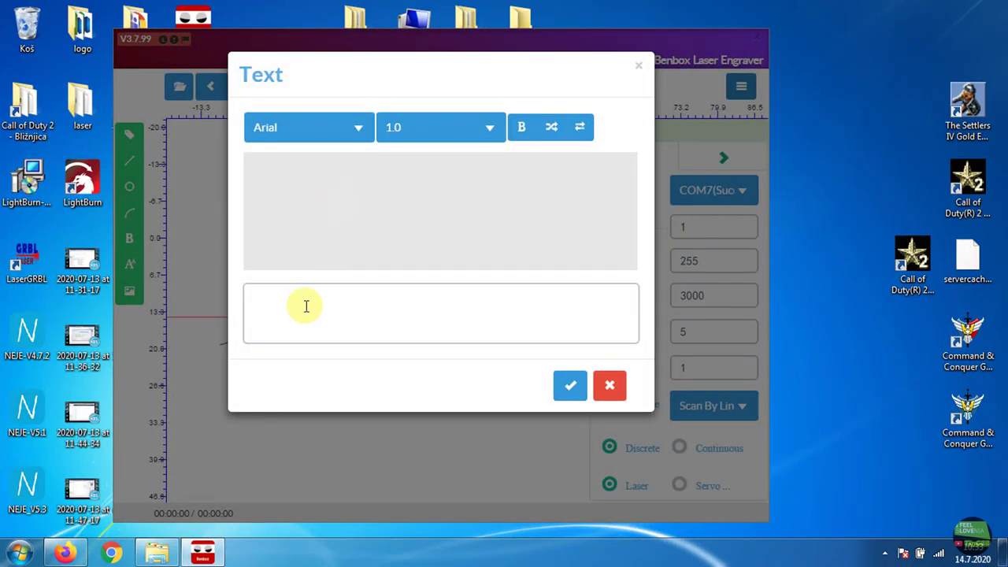
click(287, 312)
text(test)
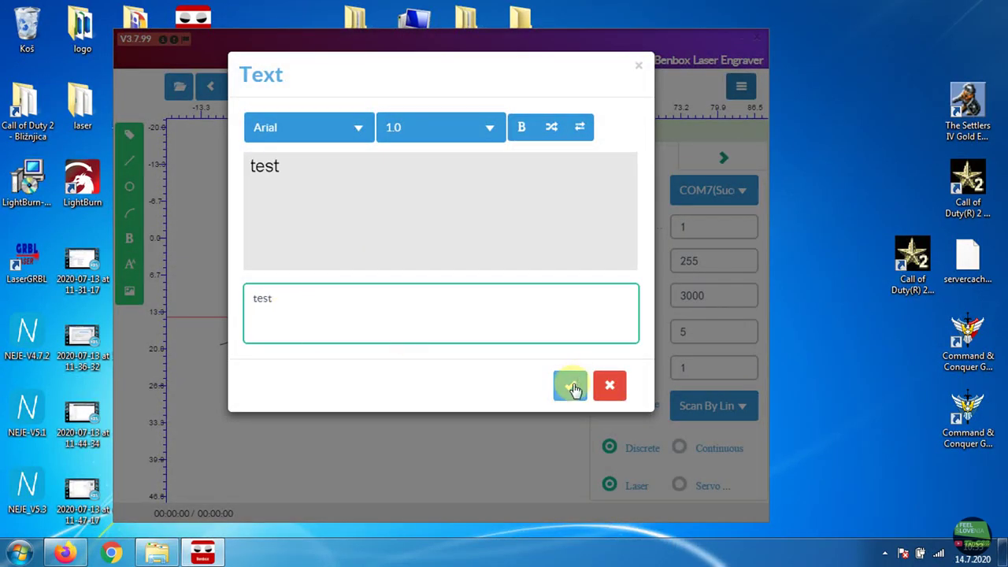
click(521, 127)
click(331, 127)
key(Return)
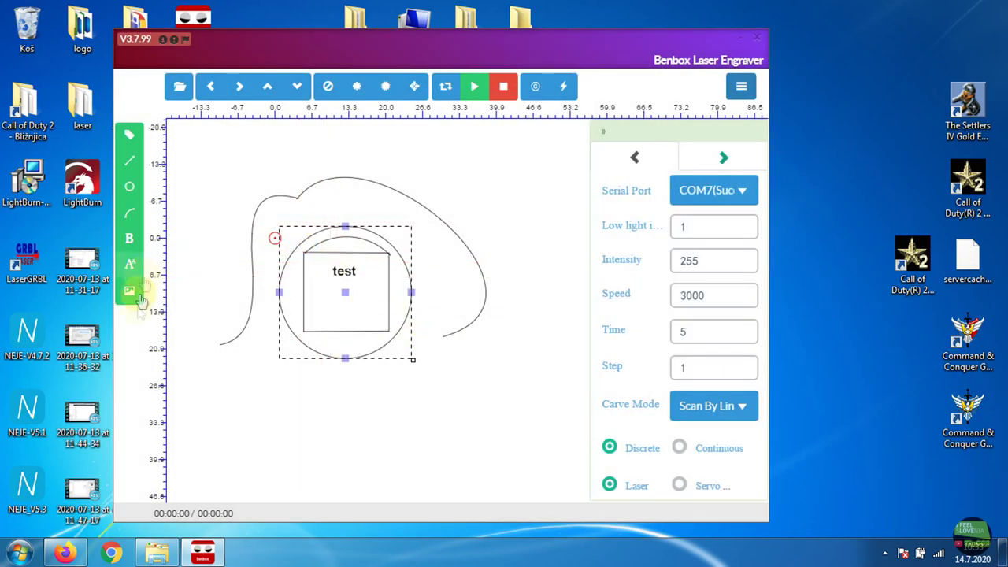
click(446, 87)
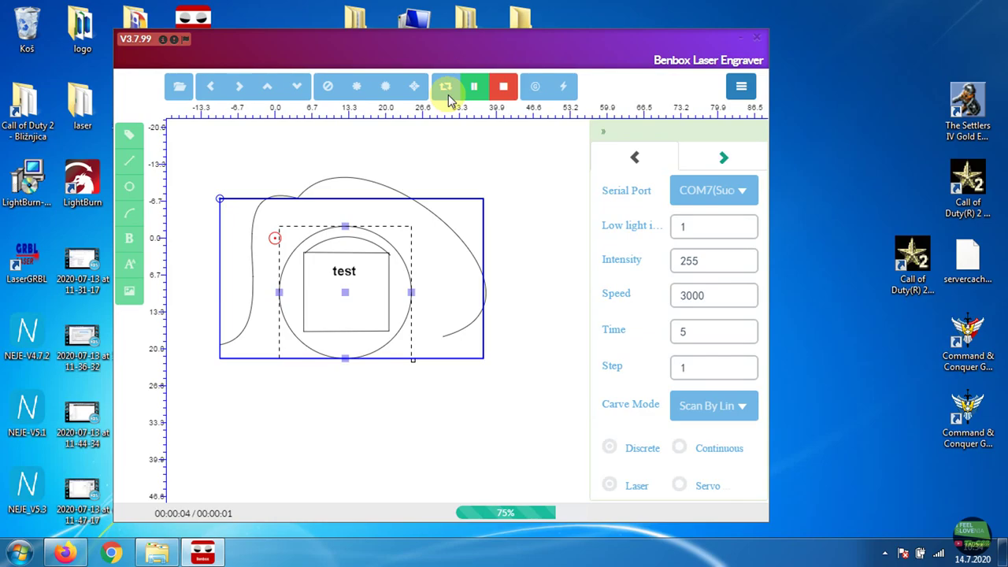
click(475, 89)
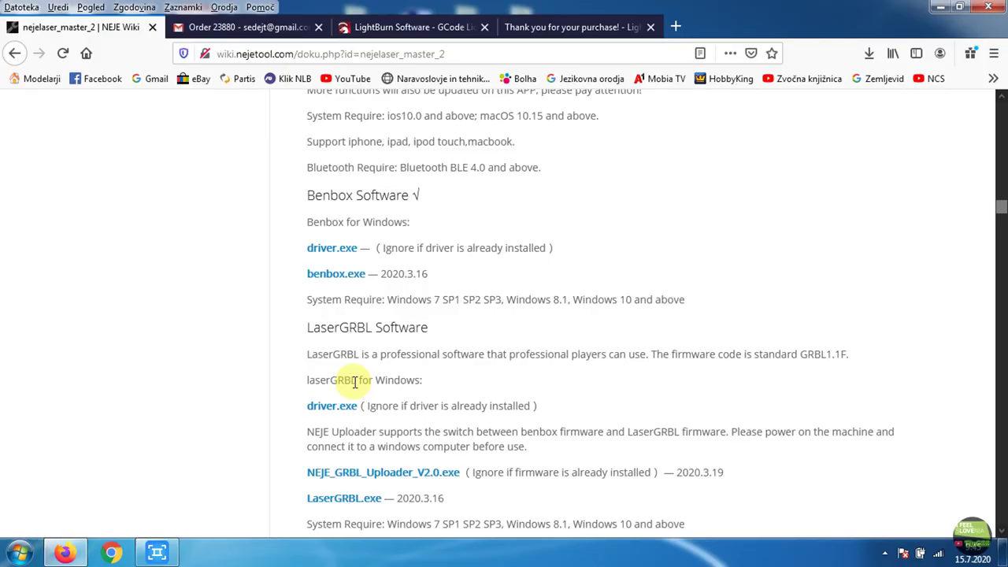
Launch NEJE_GRBL_Uploader, connect on COM7, and flash grbl-1.1f until avrdude reports completion
scroll(349, 383, down, 3)
drag(305, 322, 460, 322)
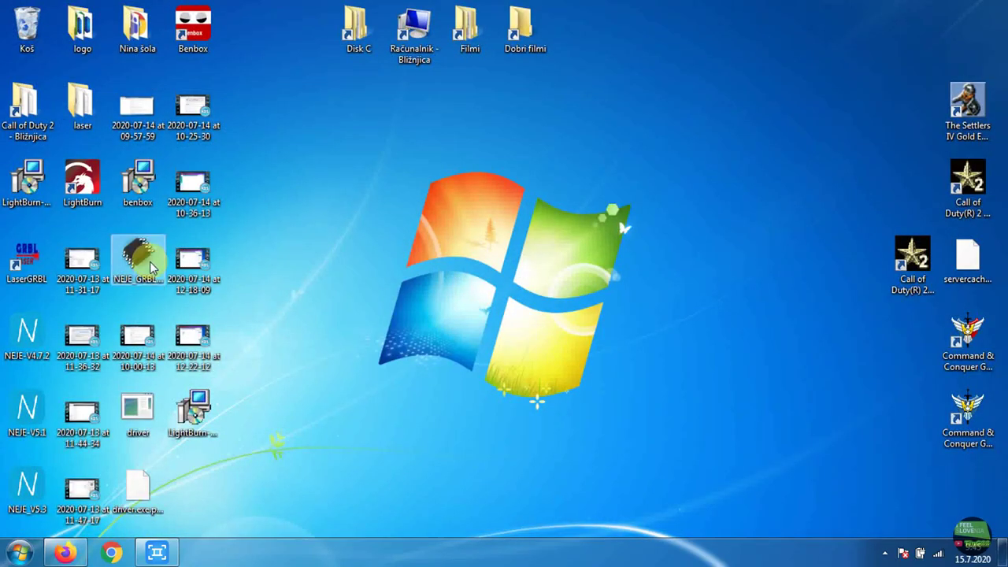
click(551, 295)
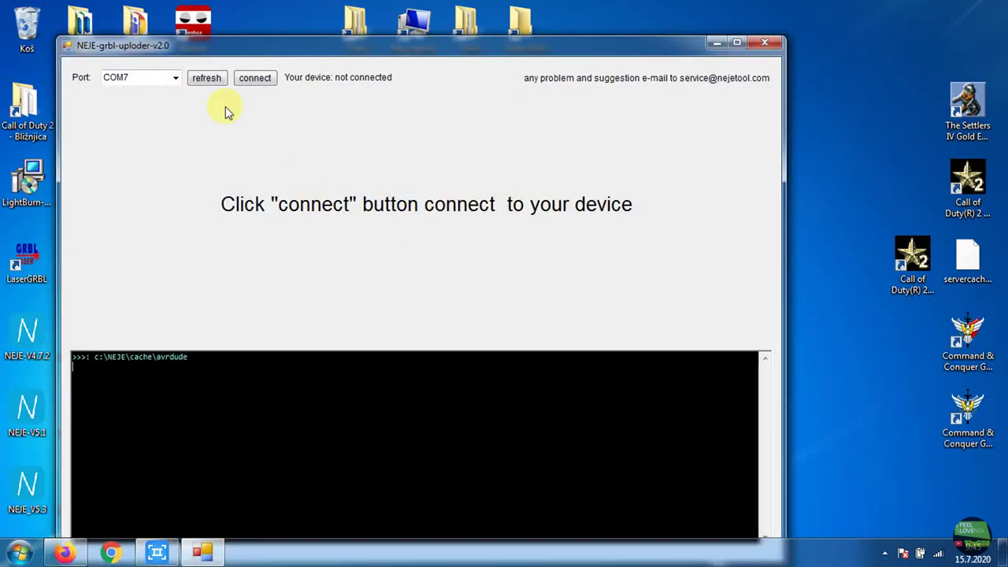
click(251, 78)
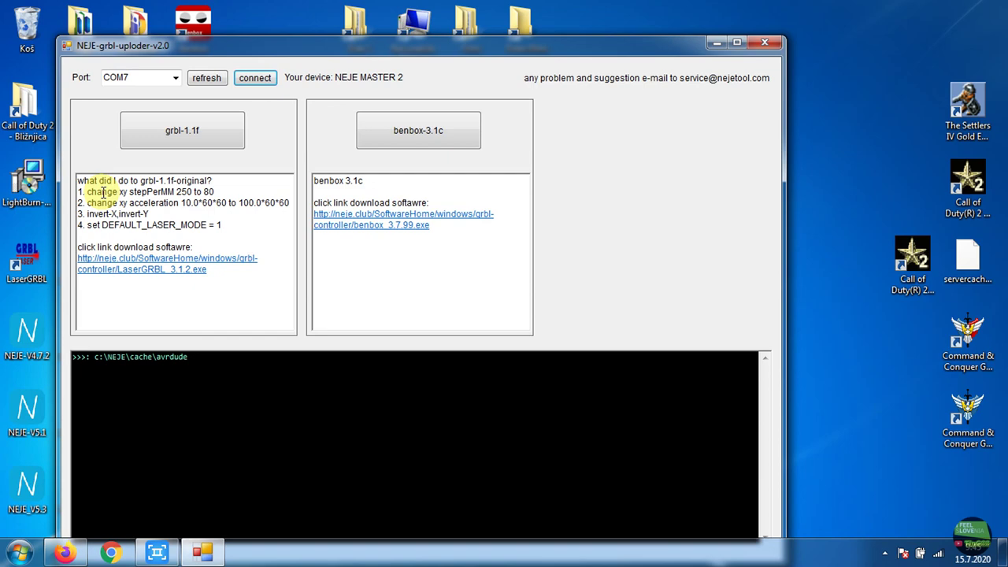
drag(87, 191, 215, 191)
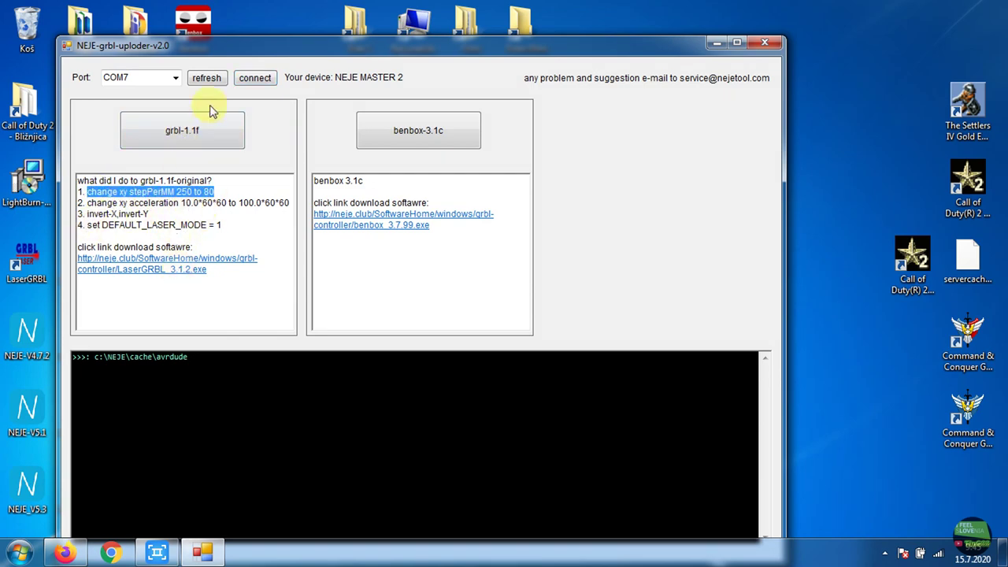
click(182, 129)
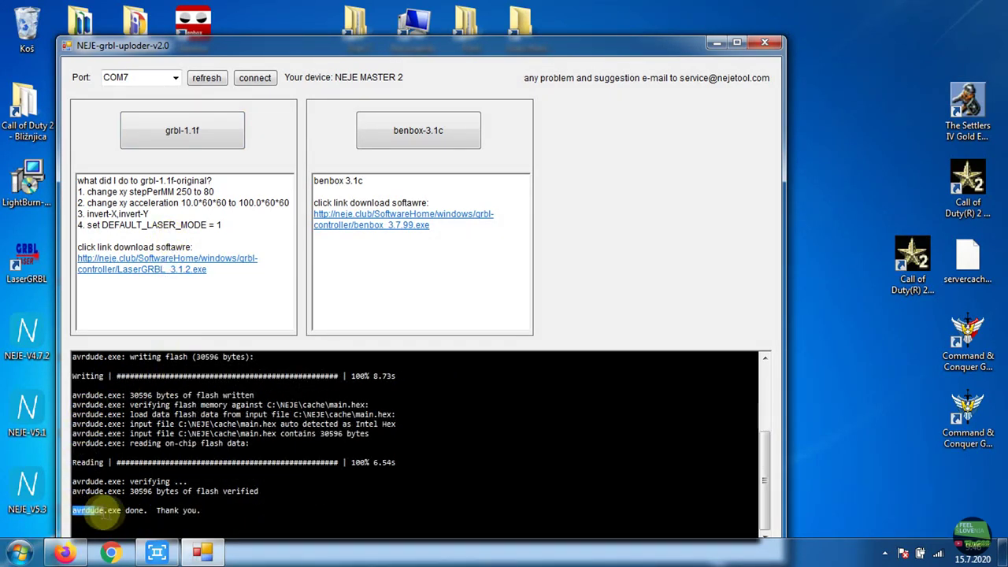
drag(75, 510, 205, 510)
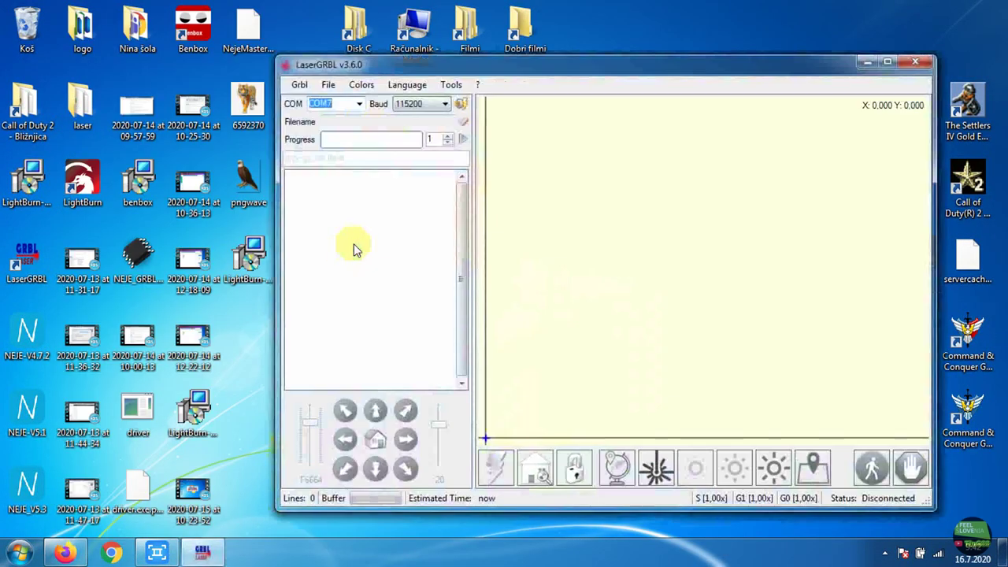
Connect to the engraver and import the tiger image with 1-bit Atkinson dithering
click(462, 104)
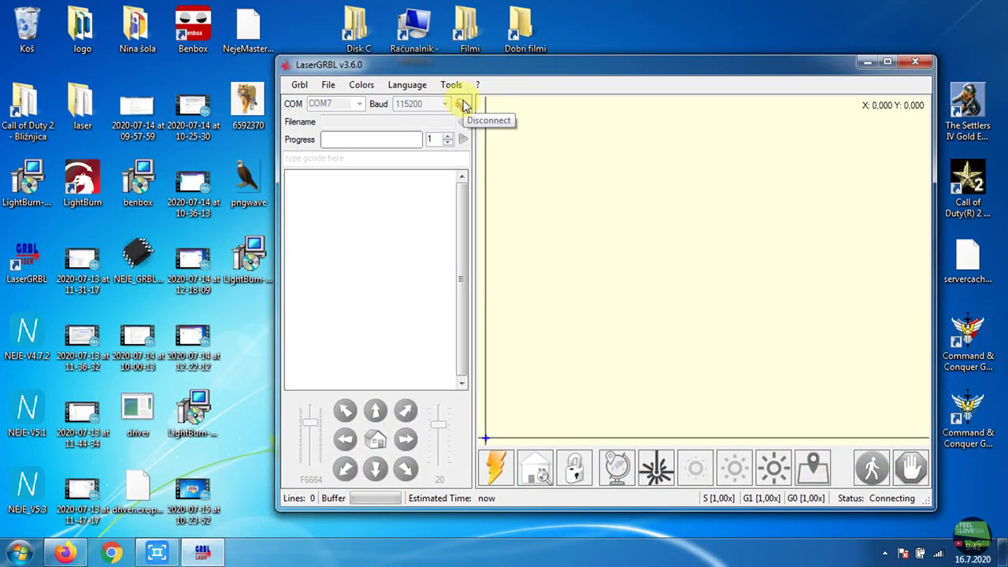
click(305, 88)
click(333, 105)
scroll(473, 236, down, 5)
double_click(453, 183)
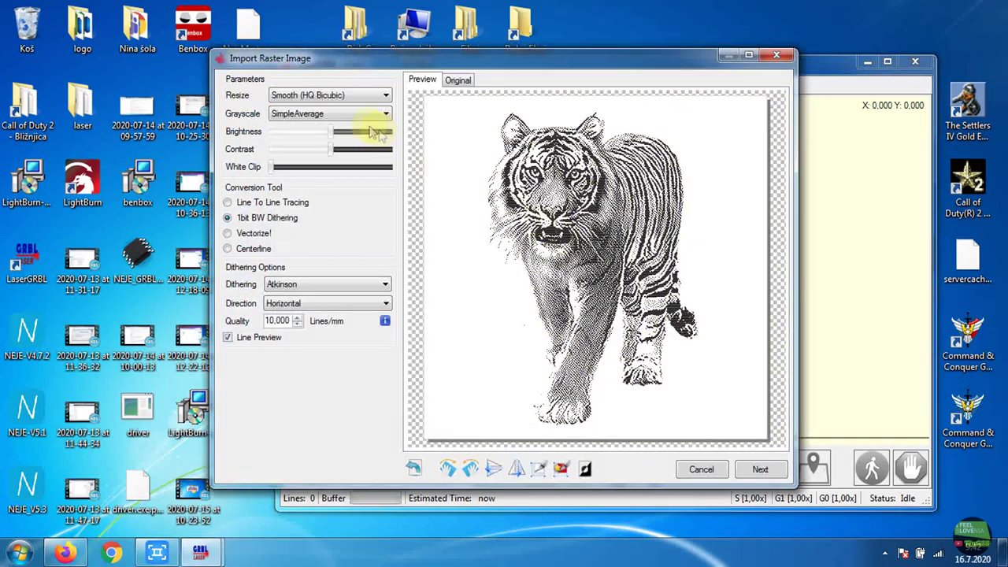
drag(330, 149, 338, 131)
click(360, 284)
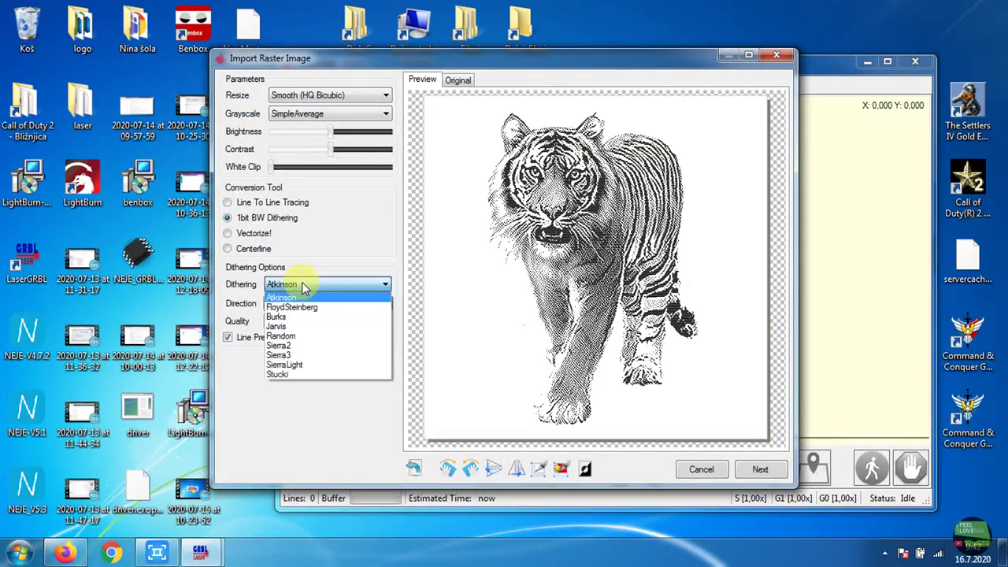
click(251, 216)
Set the target width to 15 mm, create the G-code, trace the frame, and open the settings
click(240, 233)
click(760, 470)
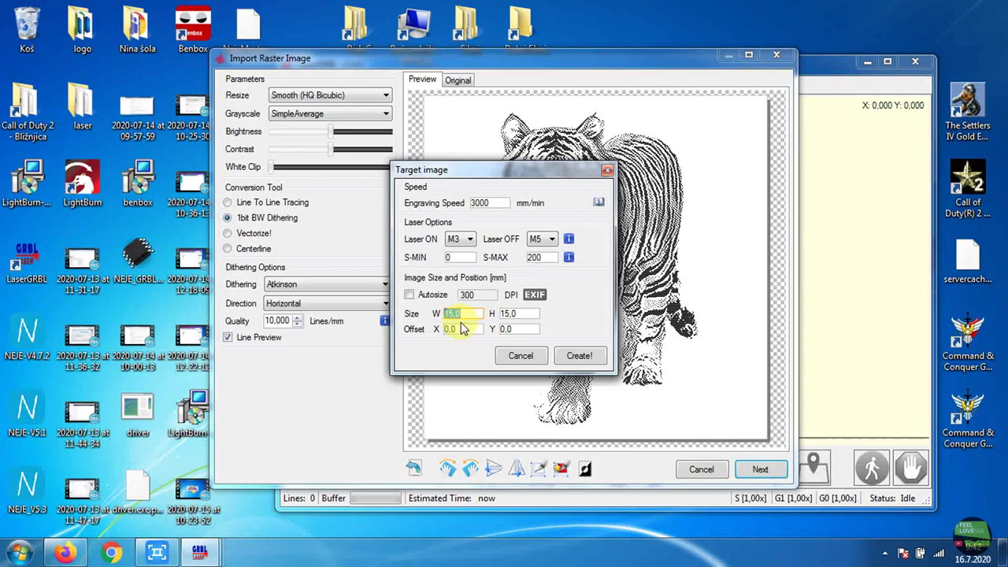
click(562, 355)
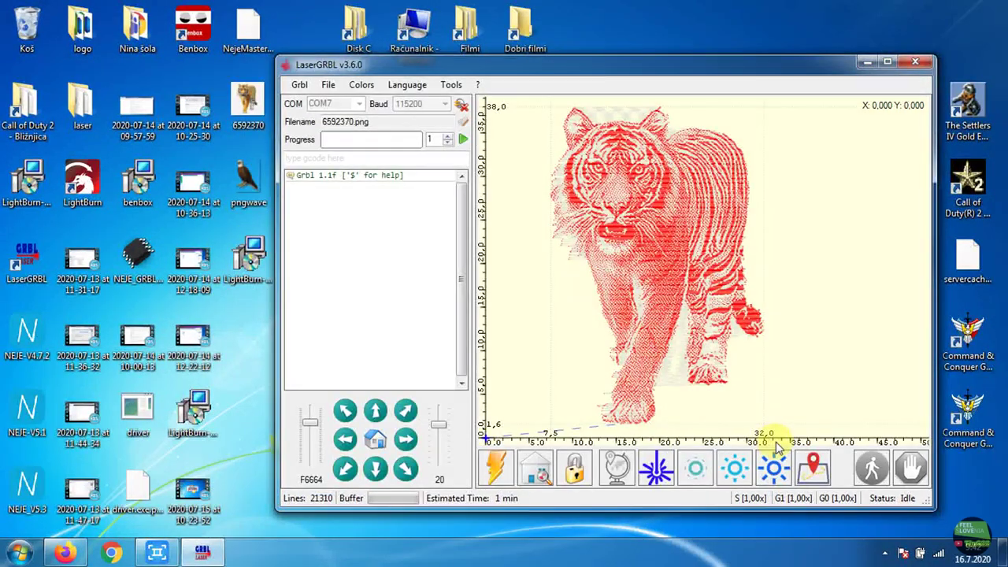
click(809, 469)
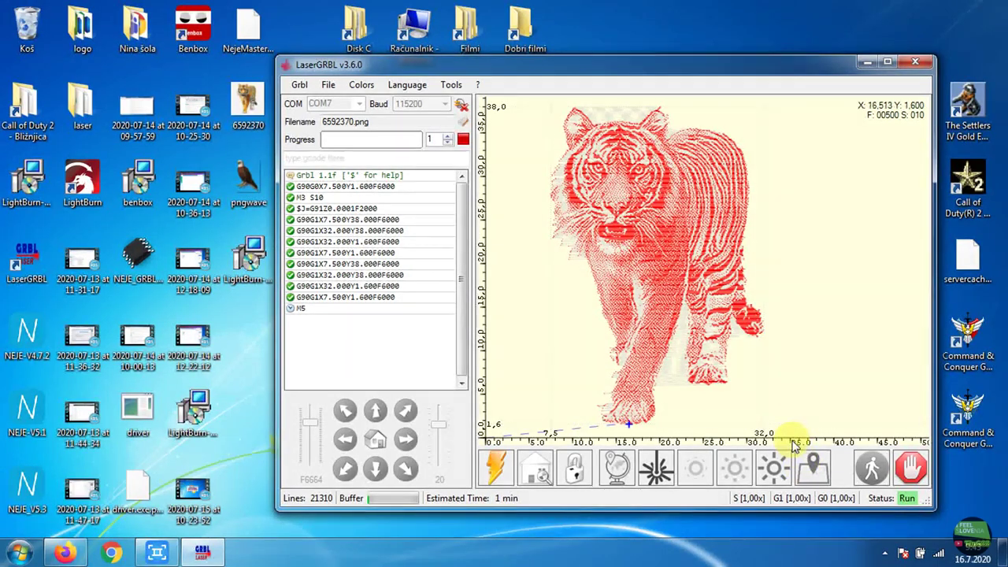
click(297, 85)
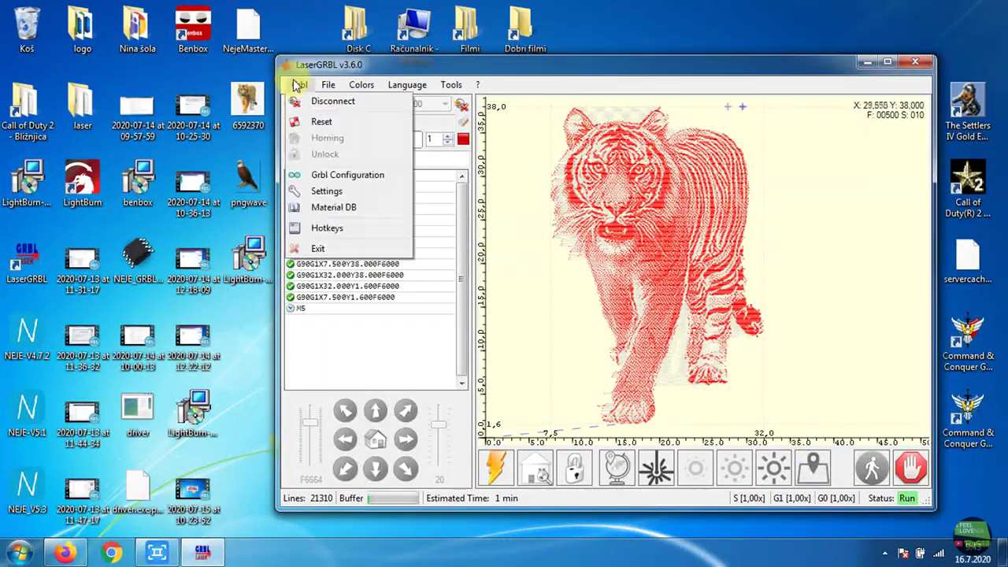
click(324, 191)
Review the Grbl $$ configuration values, including $100, $27, $26 and $4
click(935, 127)
click(298, 86)
click(324, 171)
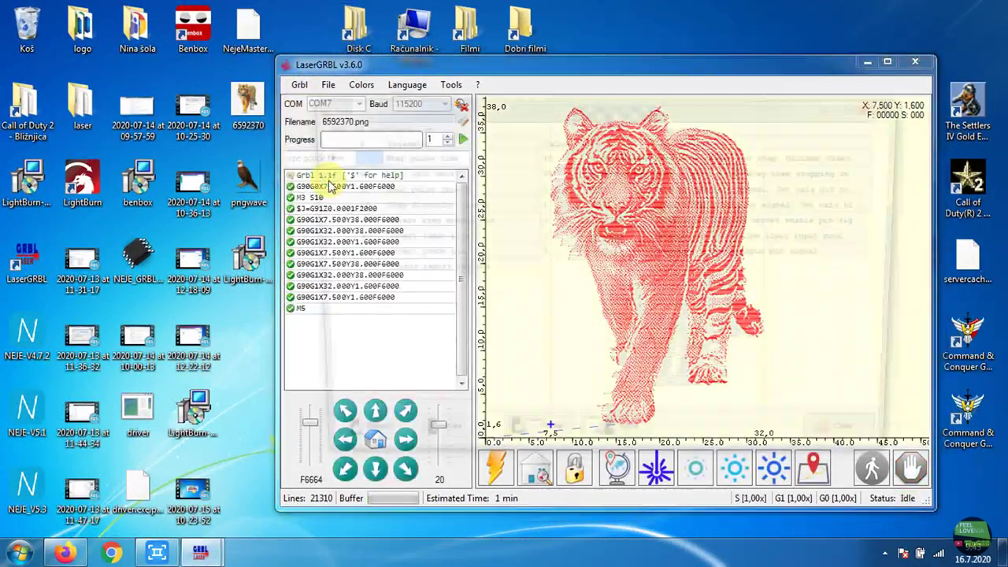
click(429, 236)
scroll(421, 224, down, 3)
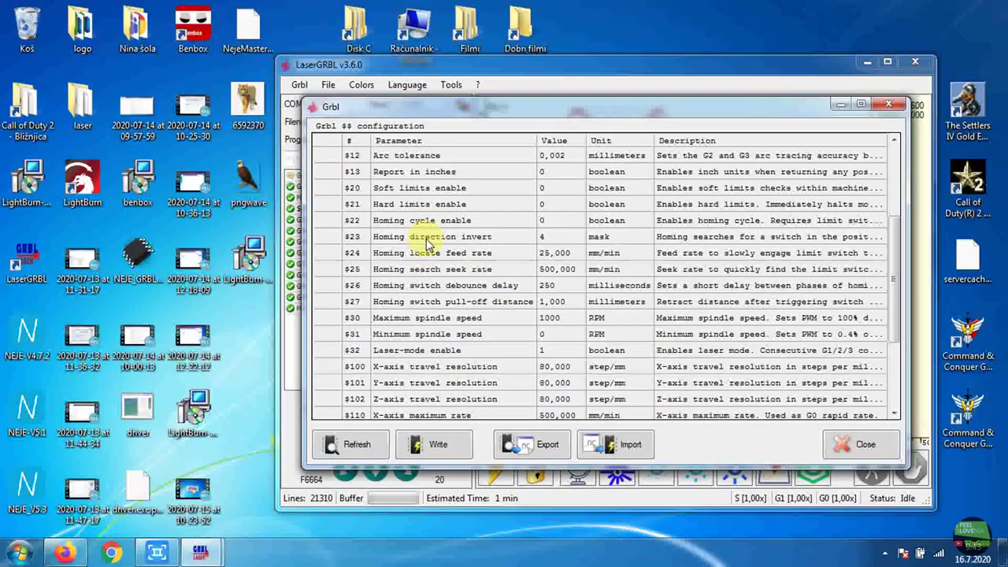
click(421, 366)
scroll(426, 372, down, 3)
scroll(421, 358, up, 2)
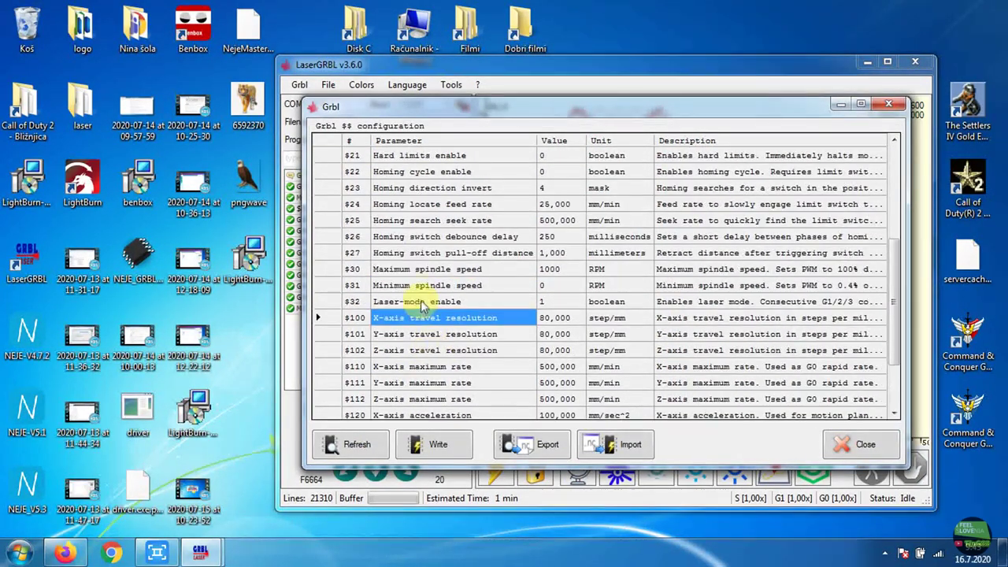
click(421, 249)
click(419, 235)
scroll(420, 229, up, 4)
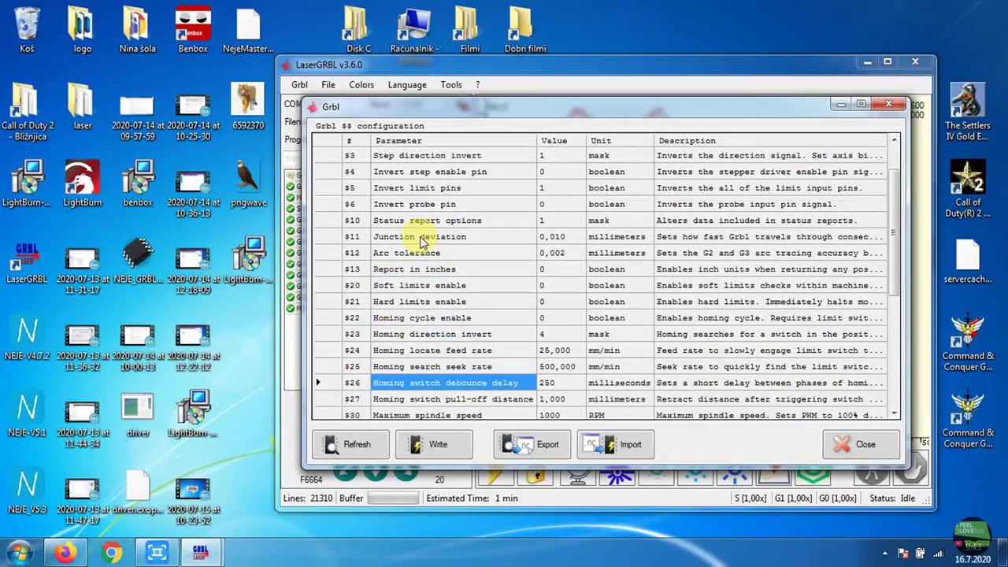
click(417, 222)
click(865, 444)
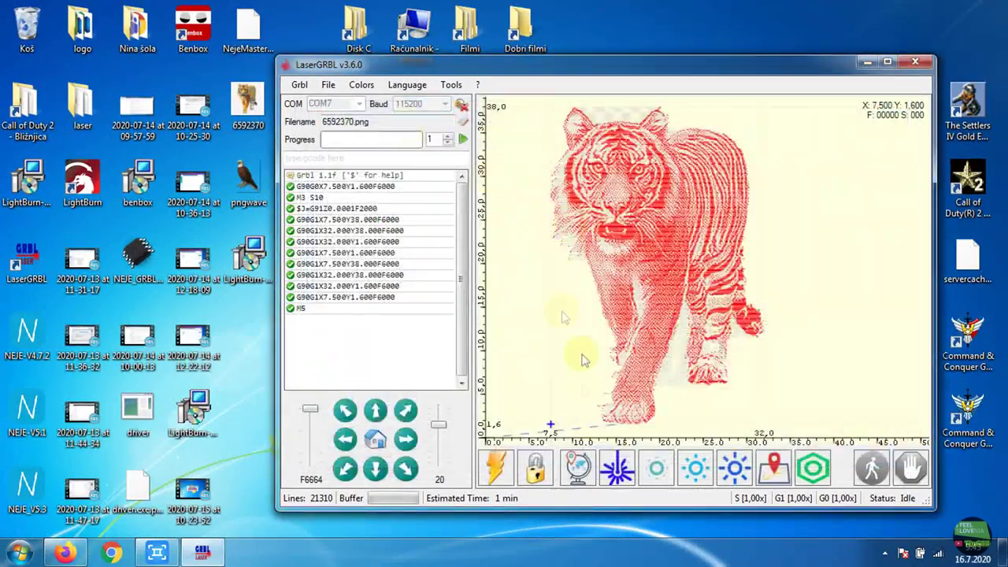
Send the laser head home, then jog it 20 mm in X and 20 mm in negative Y
click(376, 441)
click(377, 446)
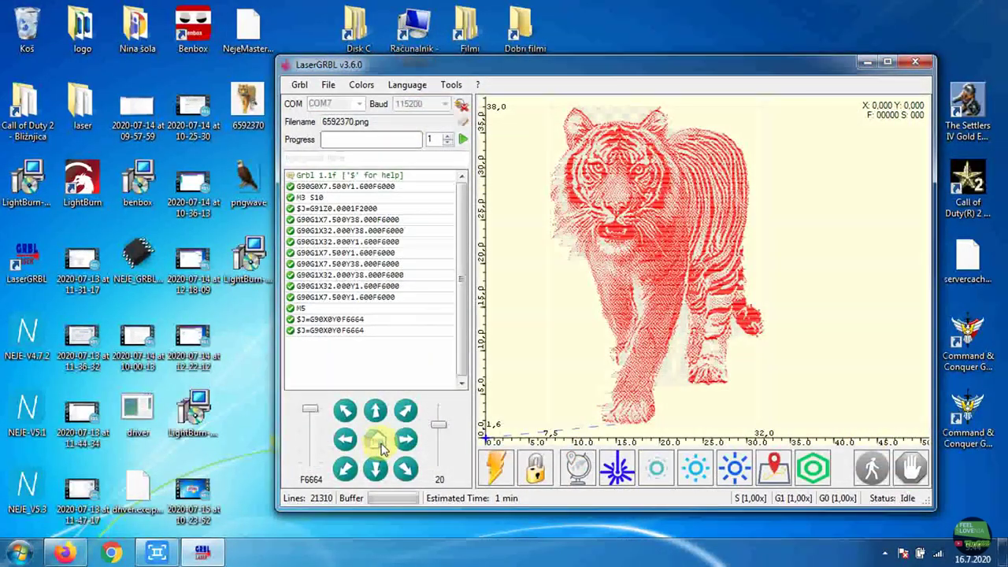
click(378, 446)
click(406, 439)
click(375, 470)
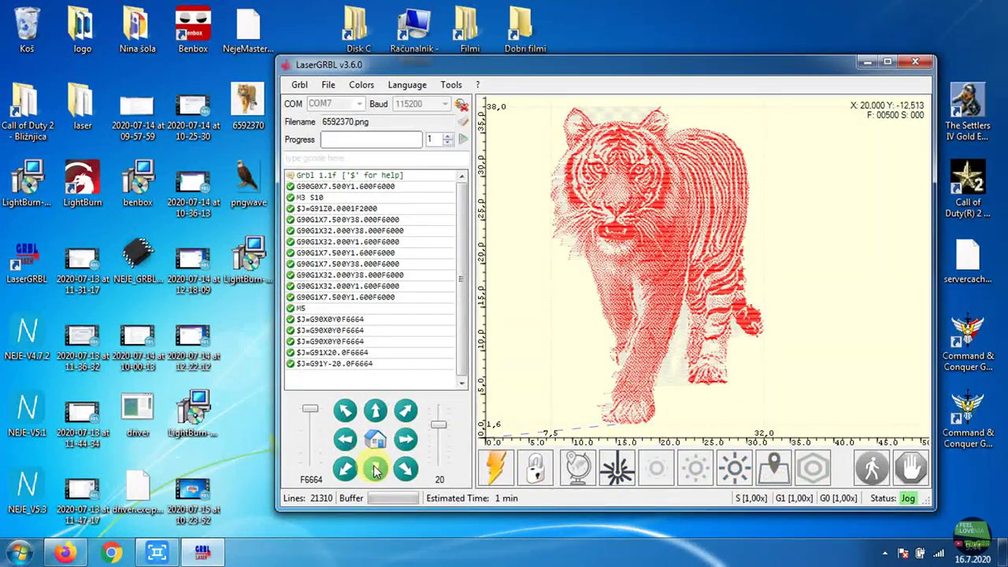
click(299, 84)
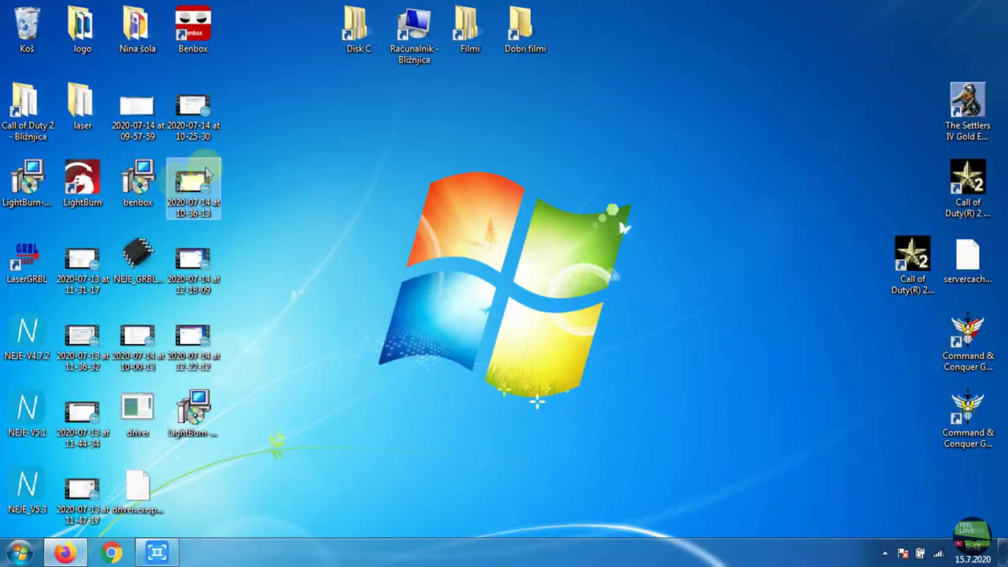
Launch LightBurn, finish adding the Neje 2 GRBL-M3 device with rear-left origin, and check the console messages
double_click(82, 181)
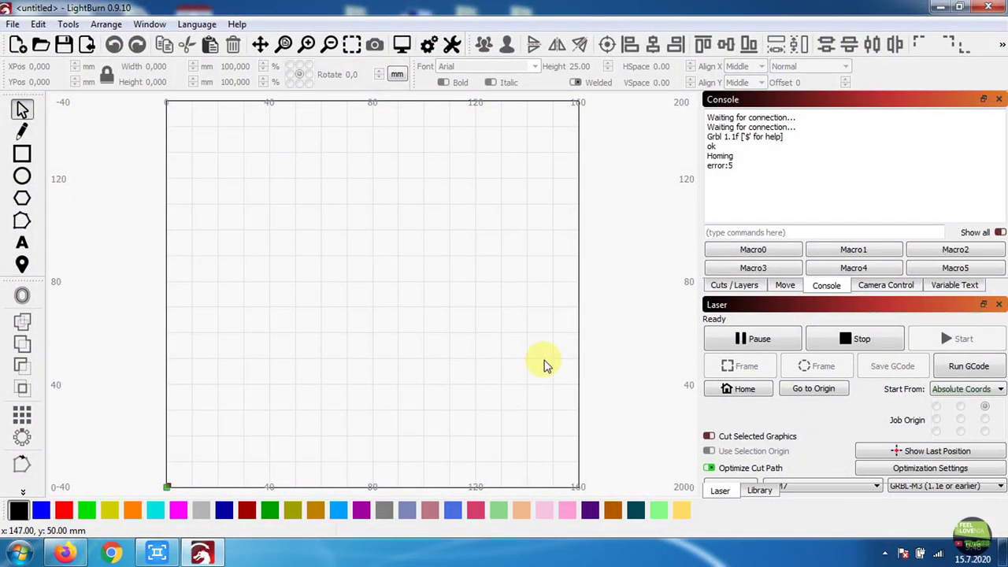
drag(710, 155, 740, 159)
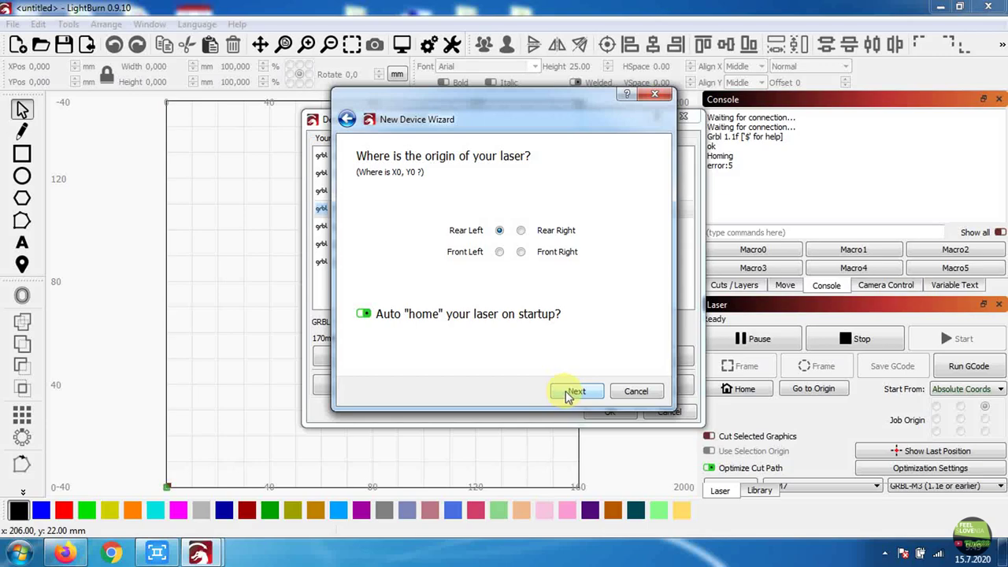
click(574, 391)
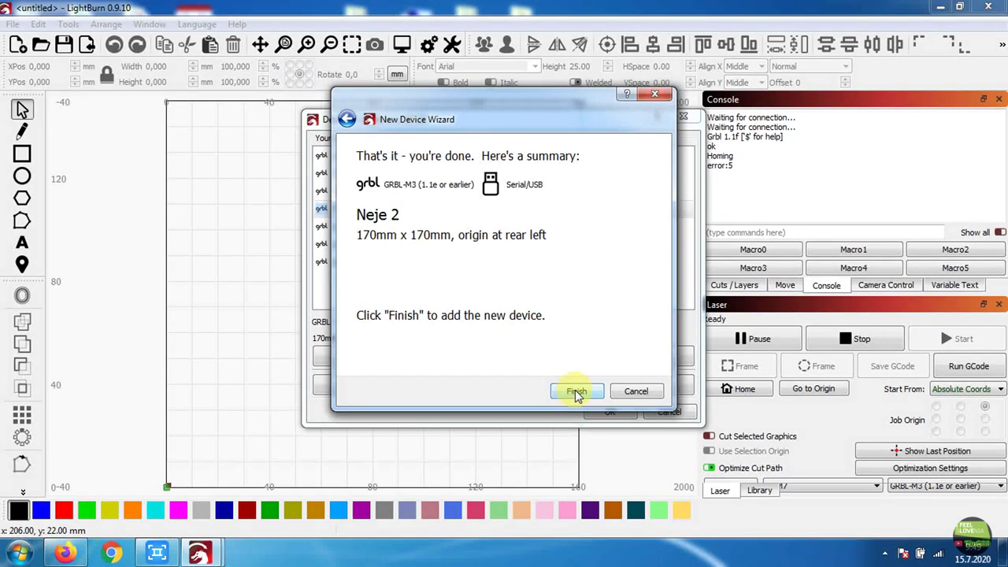
click(575, 391)
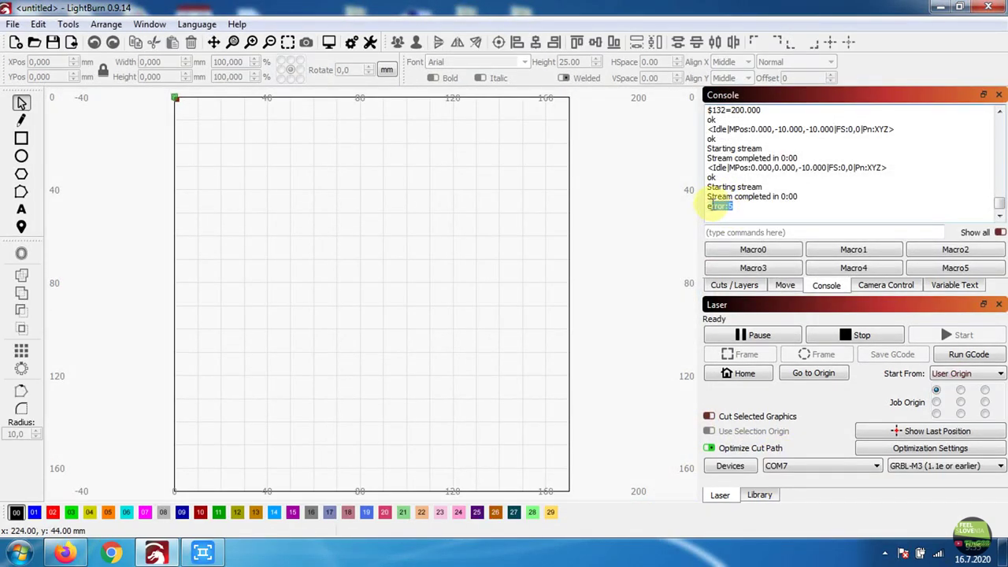
drag(711, 206, 706, 206)
click(13, 25)
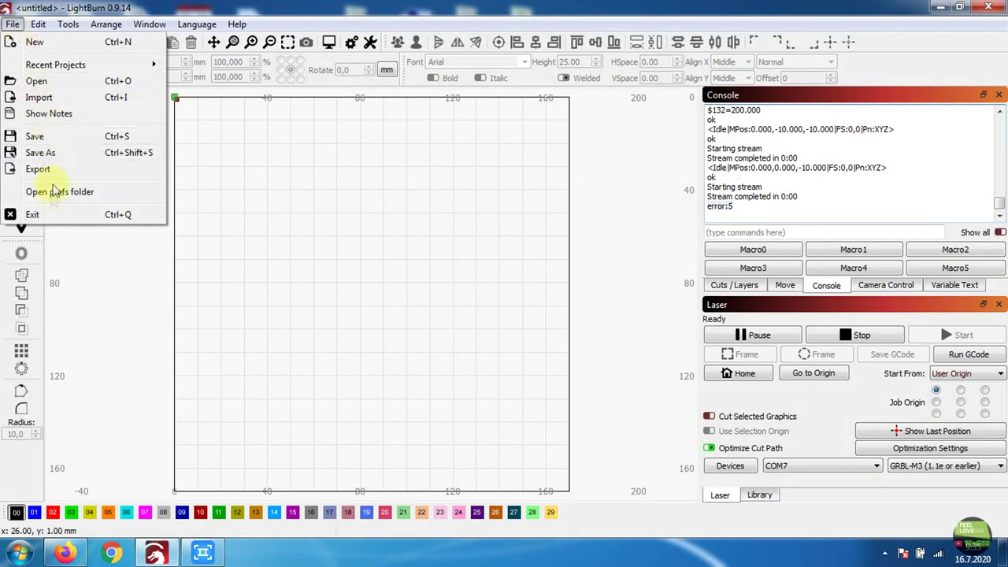
click(96, 458)
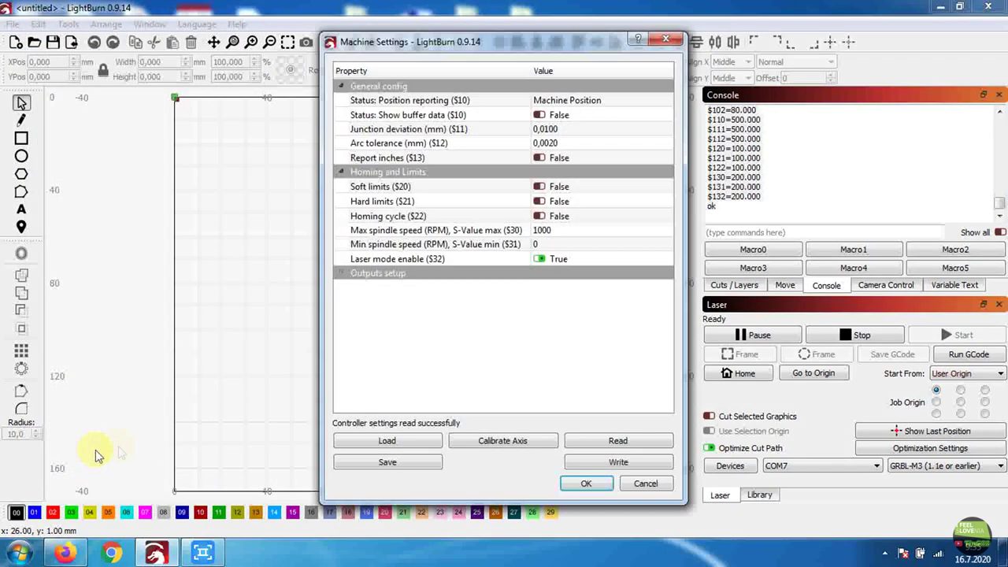
click(345, 273)
scroll(508, 345, down, 2)
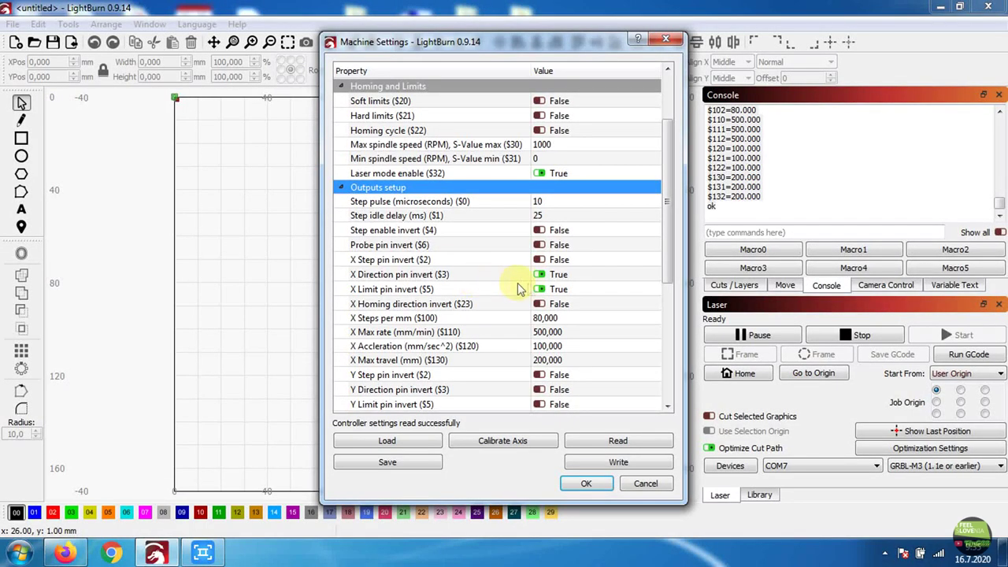
scroll(557, 291, down, 3)
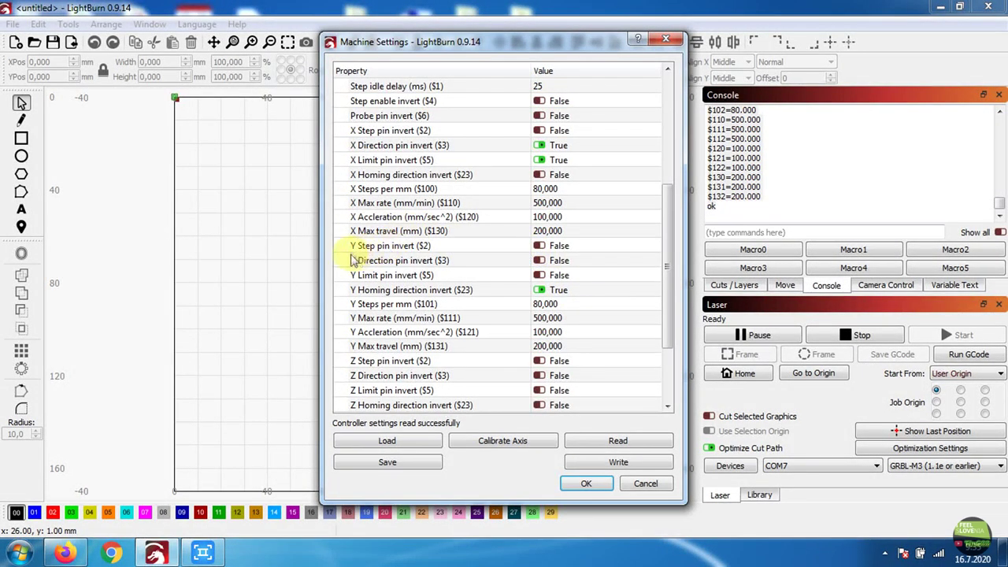
scroll(573, 359, down, 1)
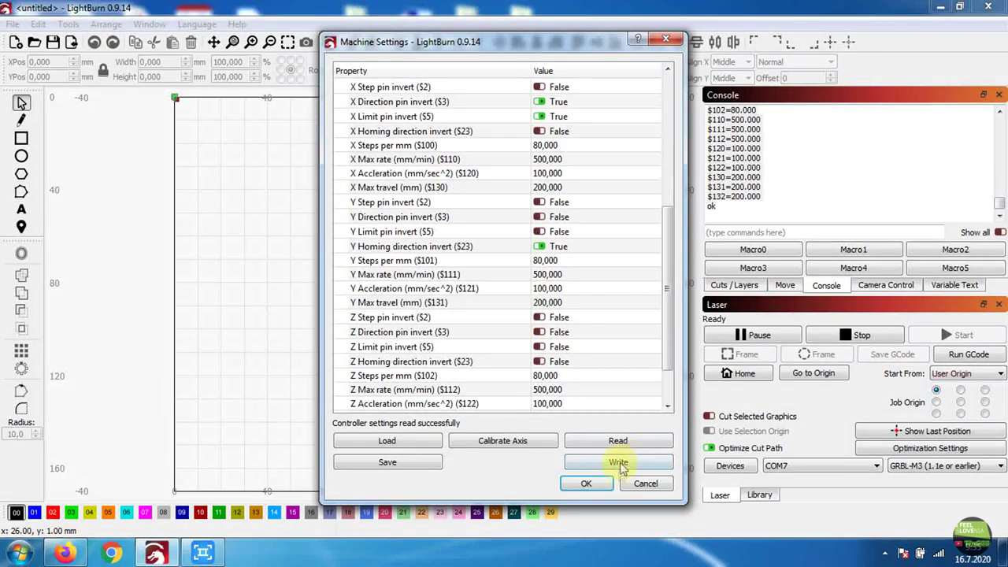
click(589, 484)
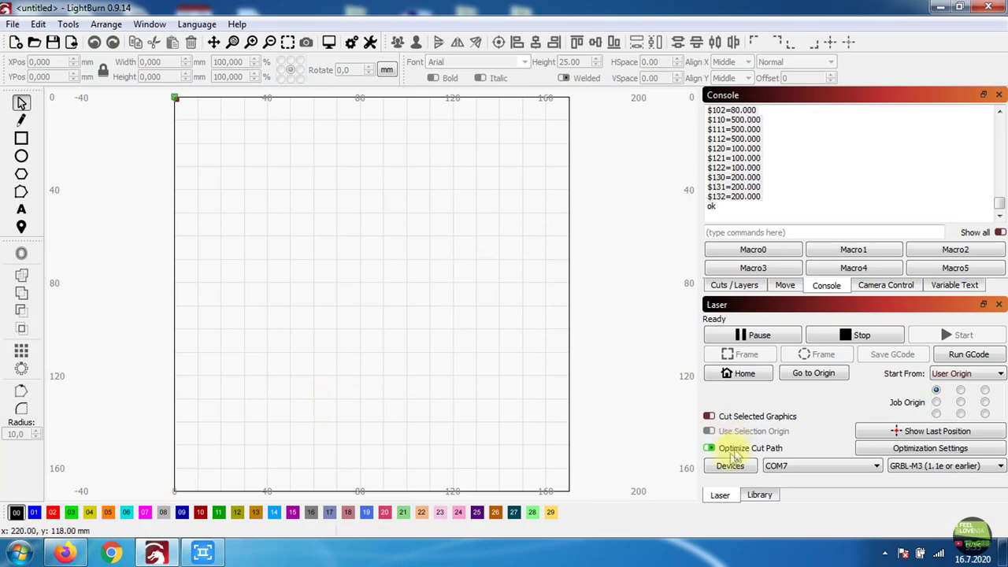
Import the tiger image onto the LightBurn canvas
scroll(783, 285, up, 2)
scroll(821, 286, down, 4)
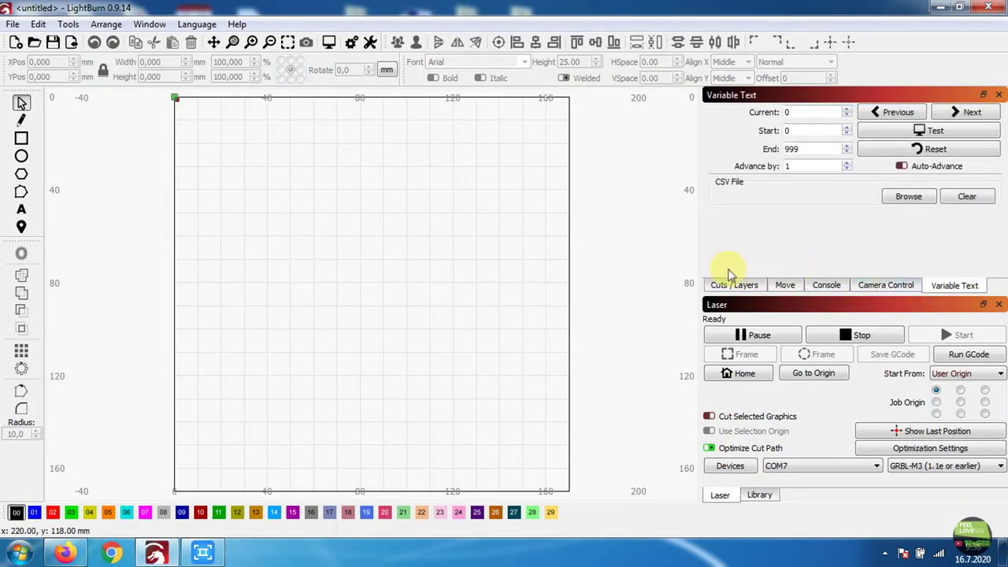
click(734, 285)
click(960, 7)
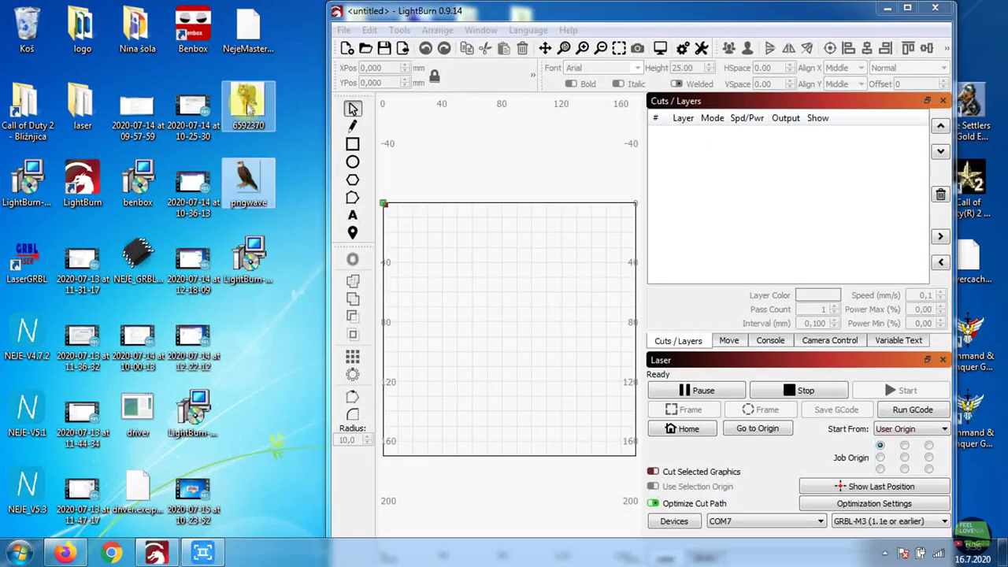
drag(248, 102, 496, 338)
drag(496, 338, 496, 339)
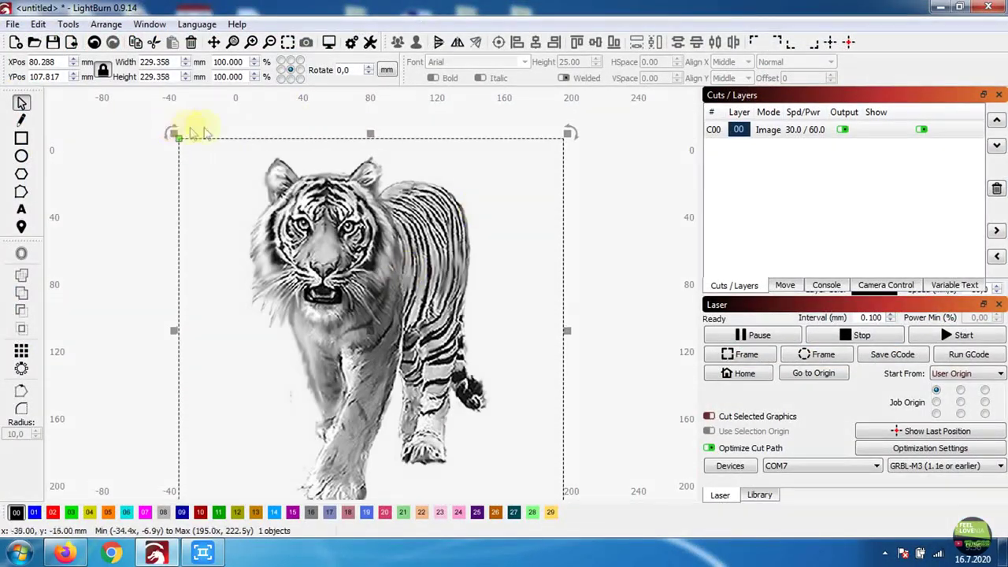
Resize the tiger to 50 mm wide, place it at the work area's top-left corner, and frame it
double_click(154, 62)
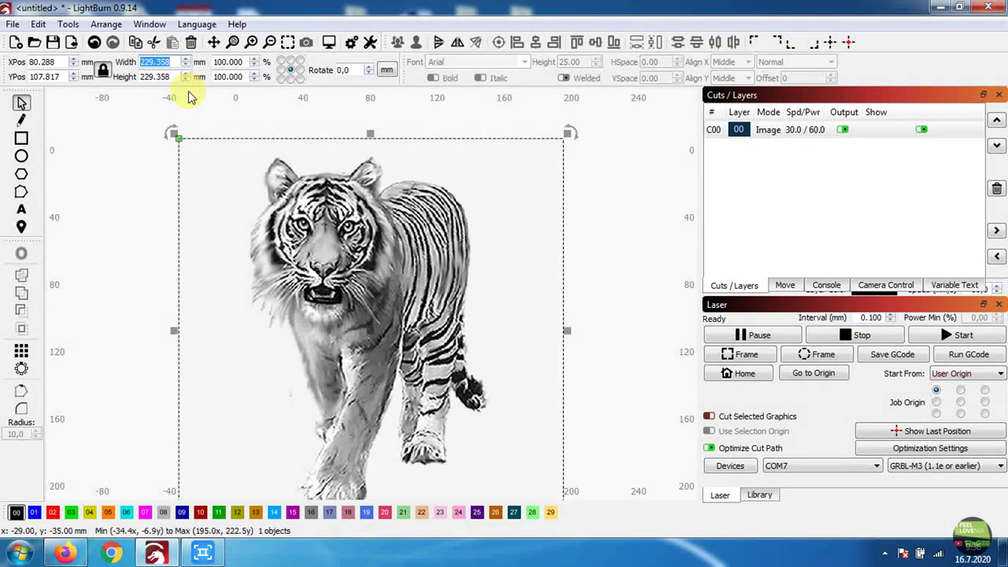
text(50)
key(Return)
drag(370, 330, 277, 192)
click(742, 353)
click(411, 243)
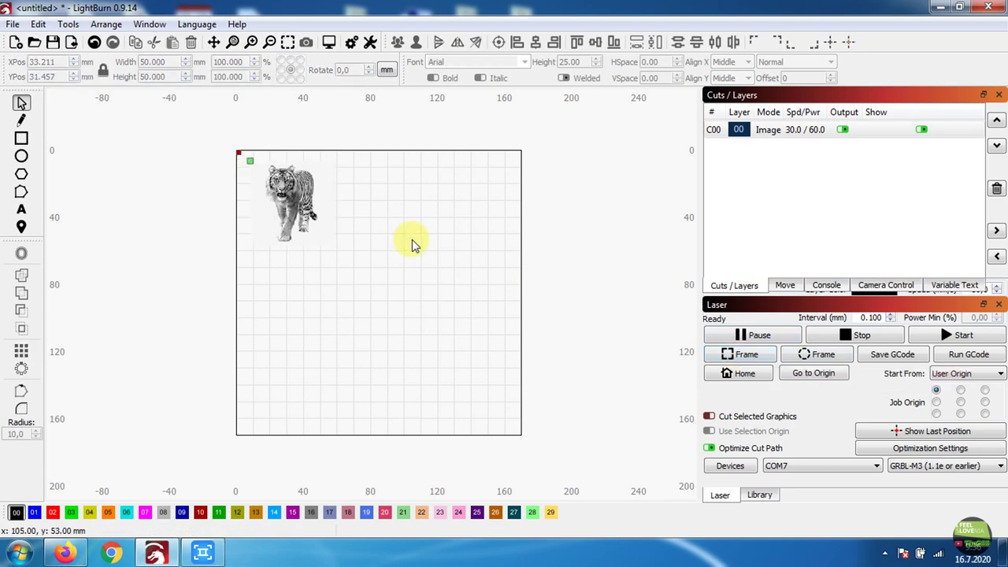
scroll(411, 243, up, 5)
click(747, 355)
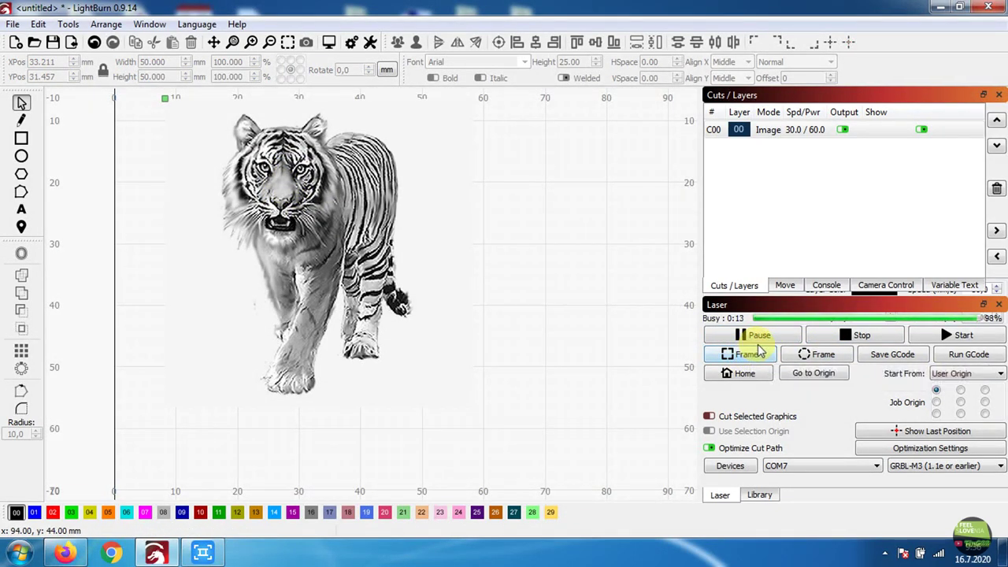
click(784, 285)
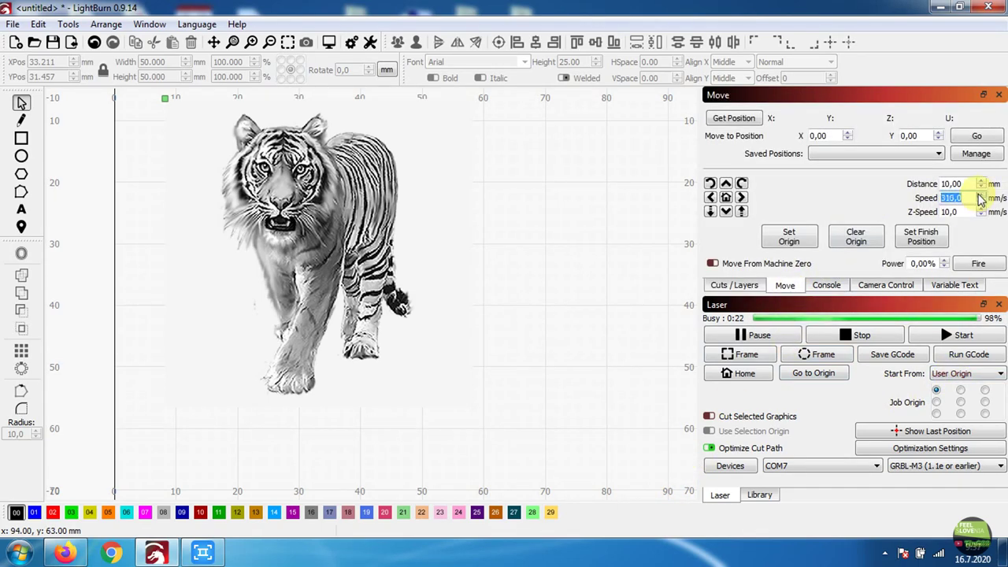
text(00)
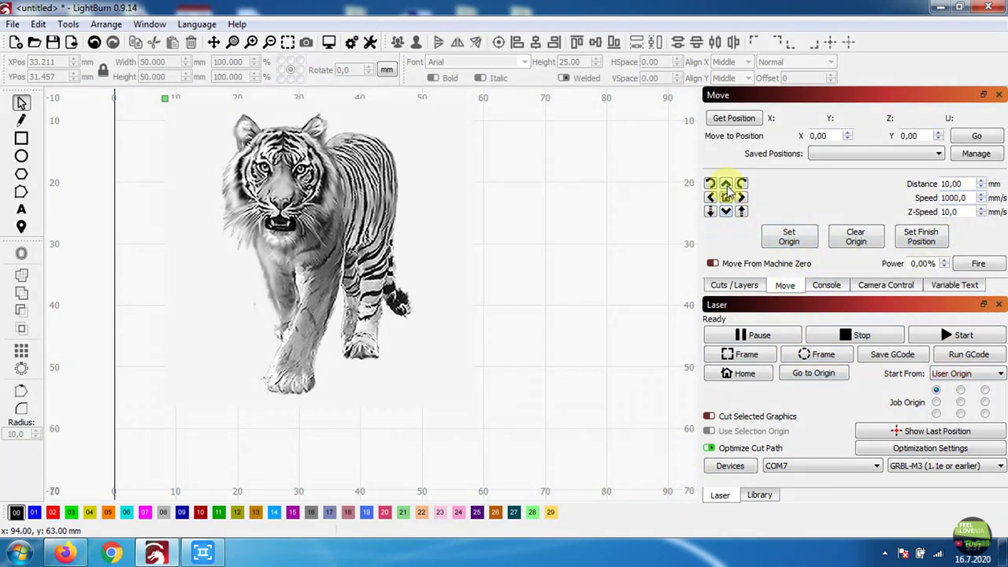
Try Stucki and pass-through on image layer C00, then keep Dither at 30 mm/s and 60% power
click(732, 285)
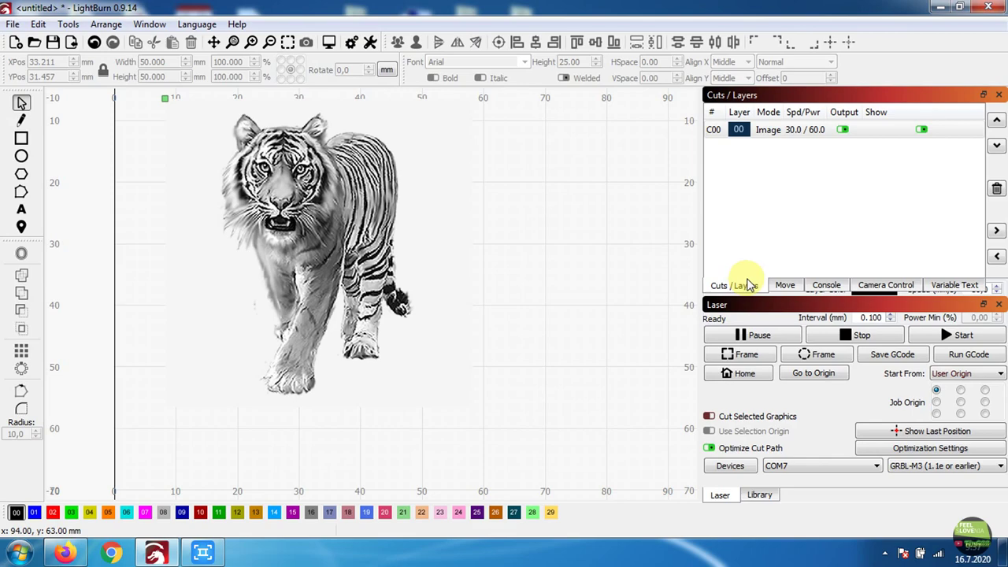
double_click(856, 132)
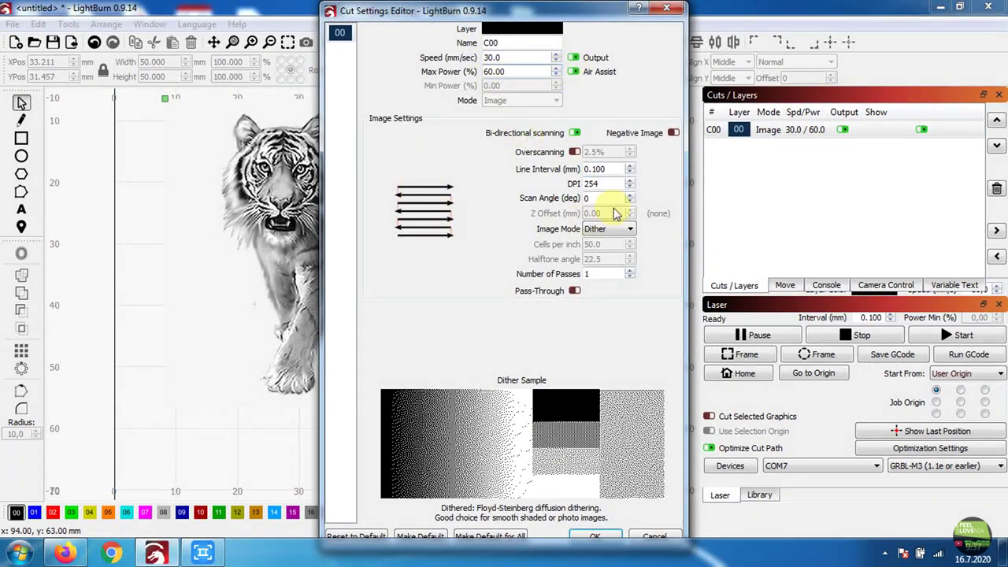
click(607, 228)
click(610, 265)
click(607, 228)
click(612, 264)
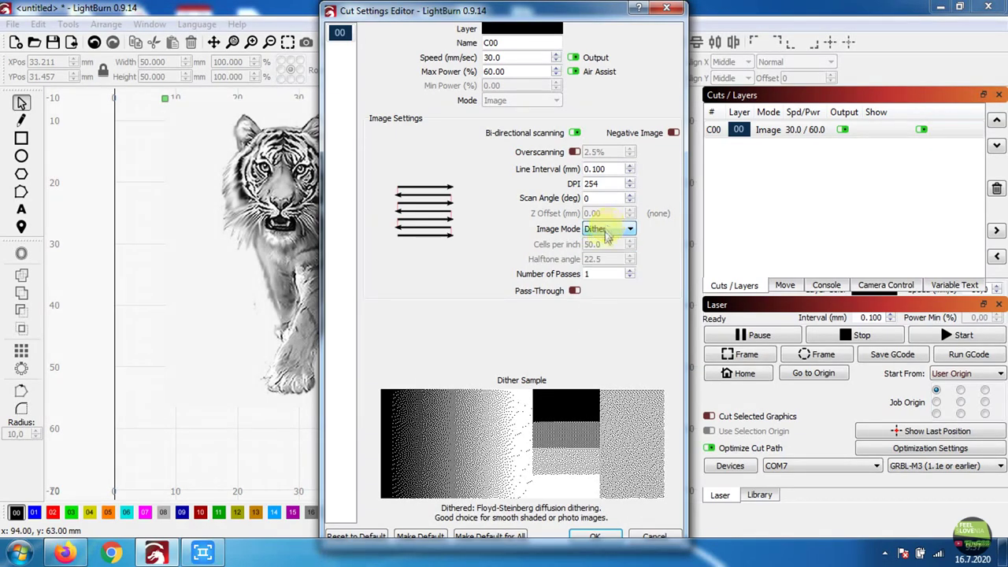
click(574, 291)
click(574, 291)
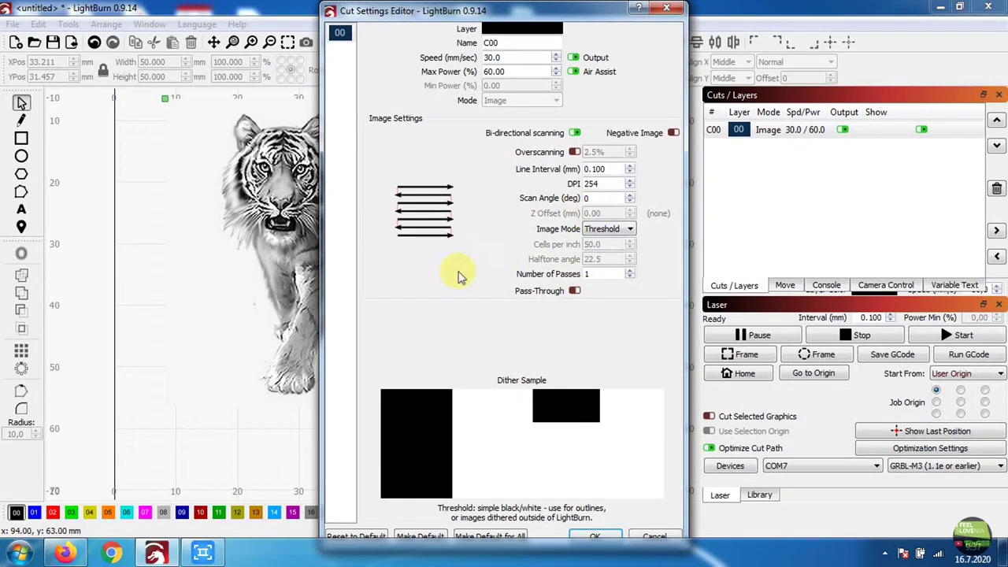
click(606, 228)
click(602, 268)
drag(604, 17, 606, 17)
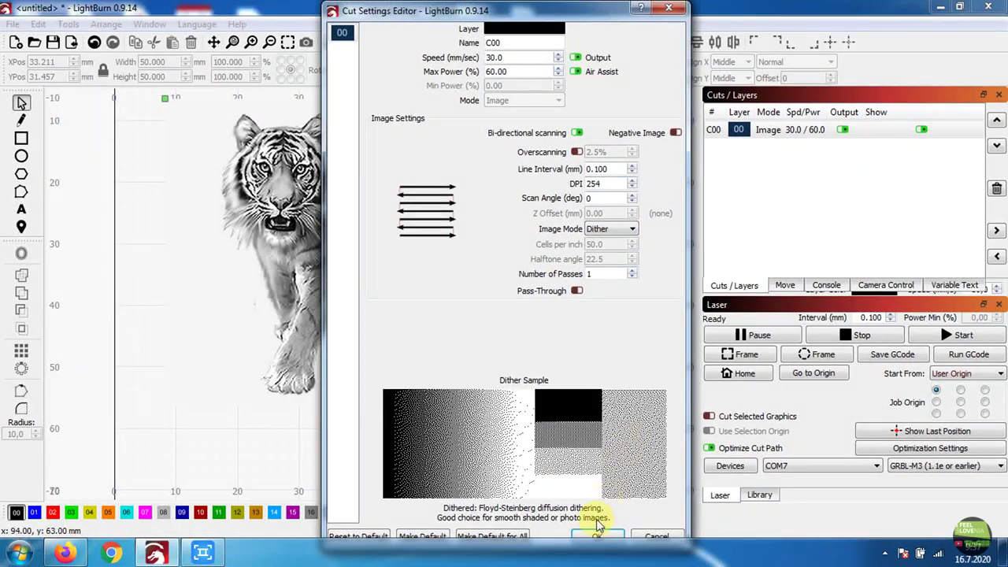
click(596, 535)
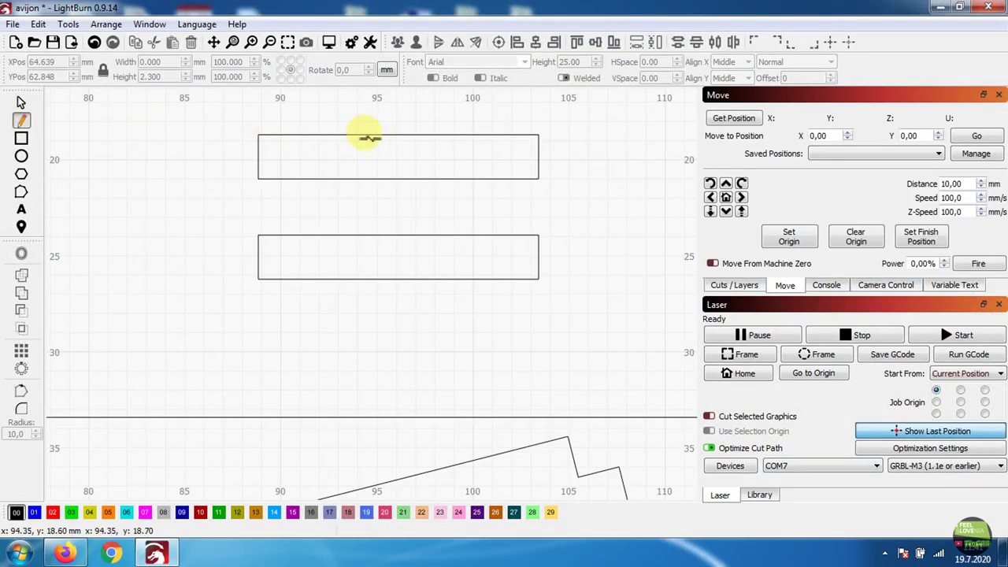
Draw a 2.3 mm vertical line across the upper slot
click(364, 136)
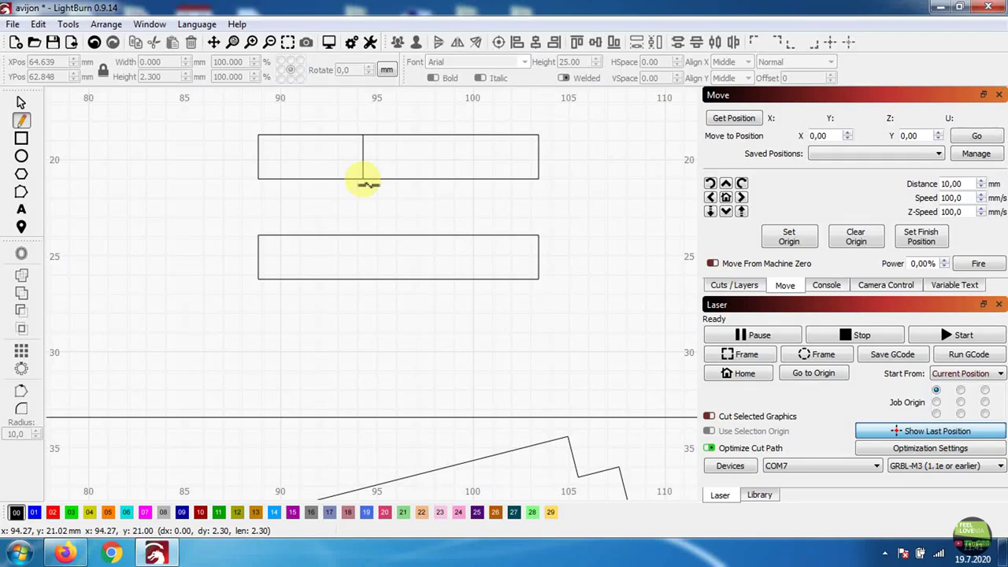
click(363, 180)
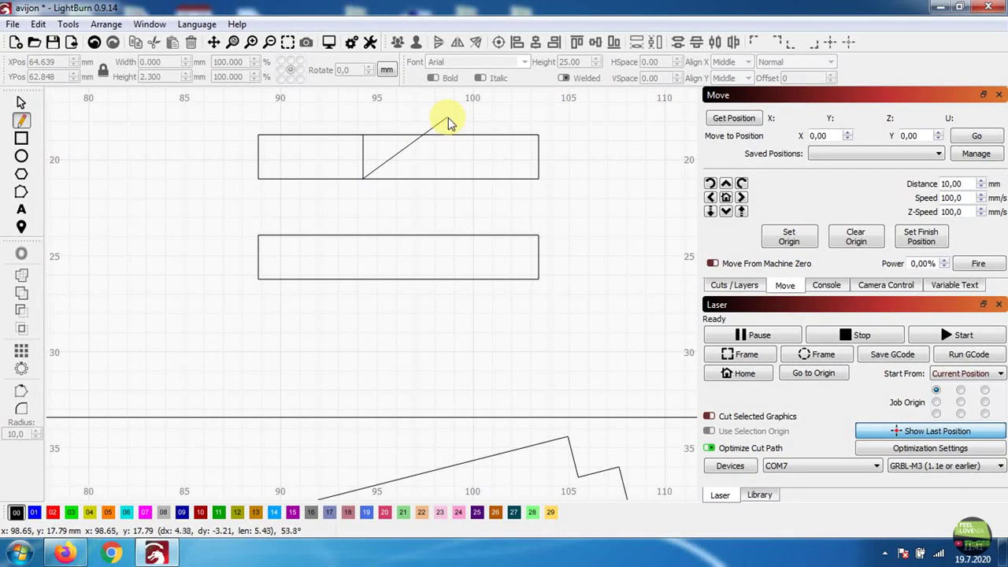
scroll(378, 166, up, 6)
scroll(314, 129, down, 3)
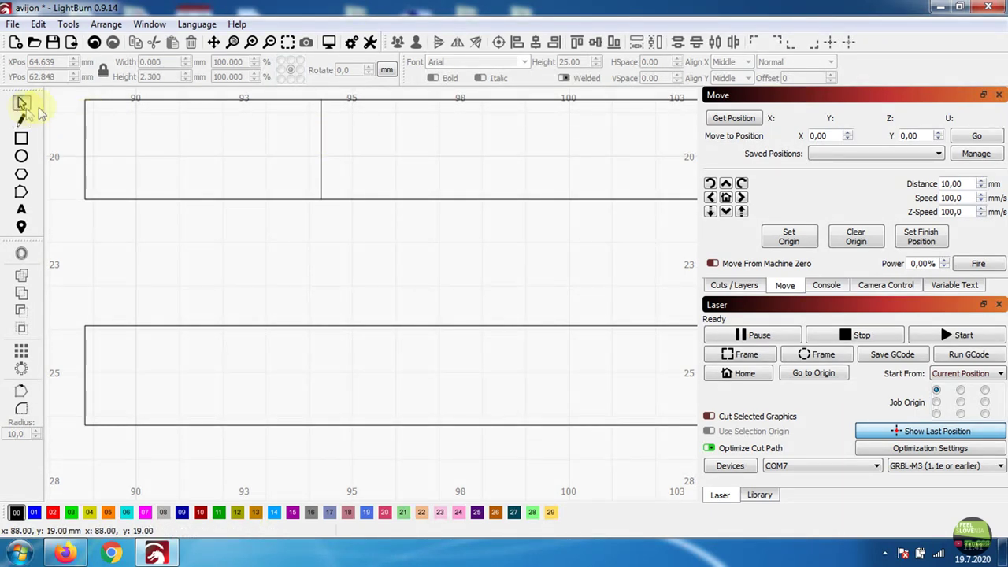
right_click(326, 152)
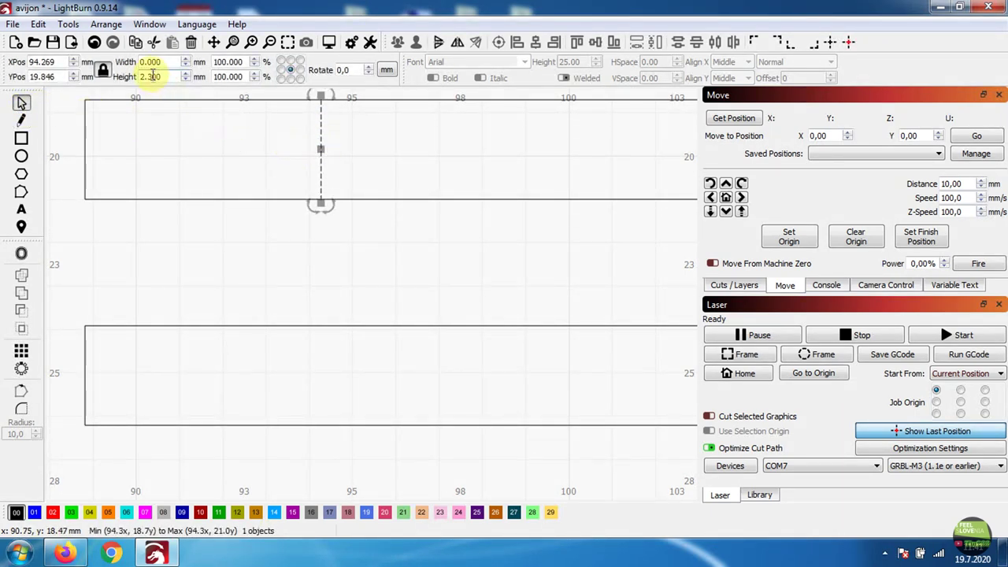
scroll(281, 168, down, 8)
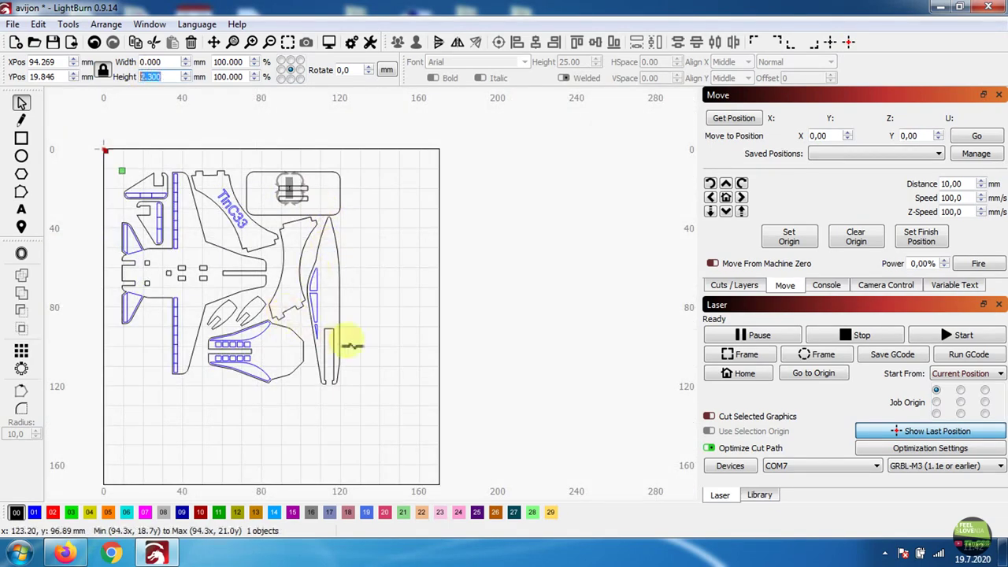
Select all 62 parts and scale the layout up to about 118 × 116 mm
click(108, 218)
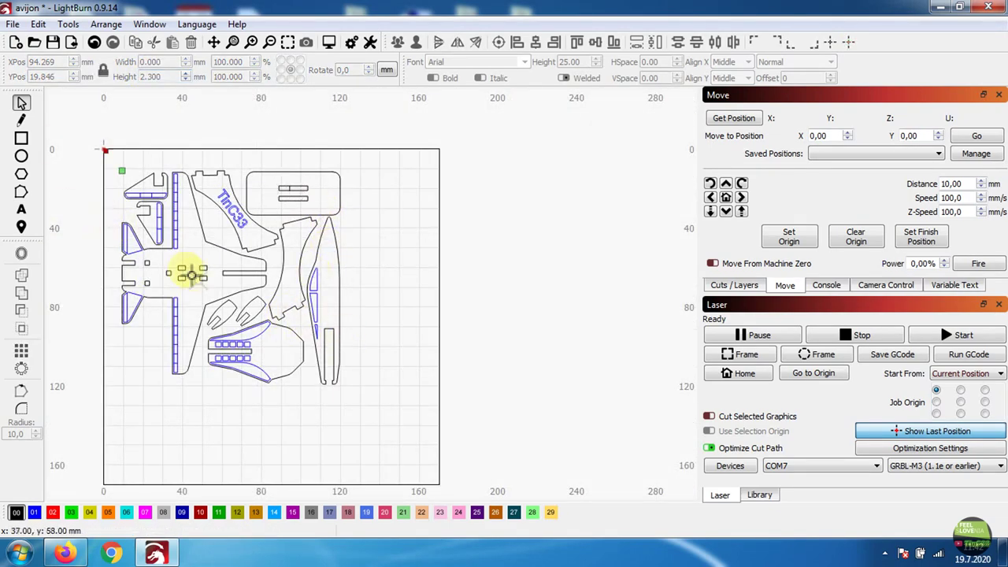
key(ctrl+a)
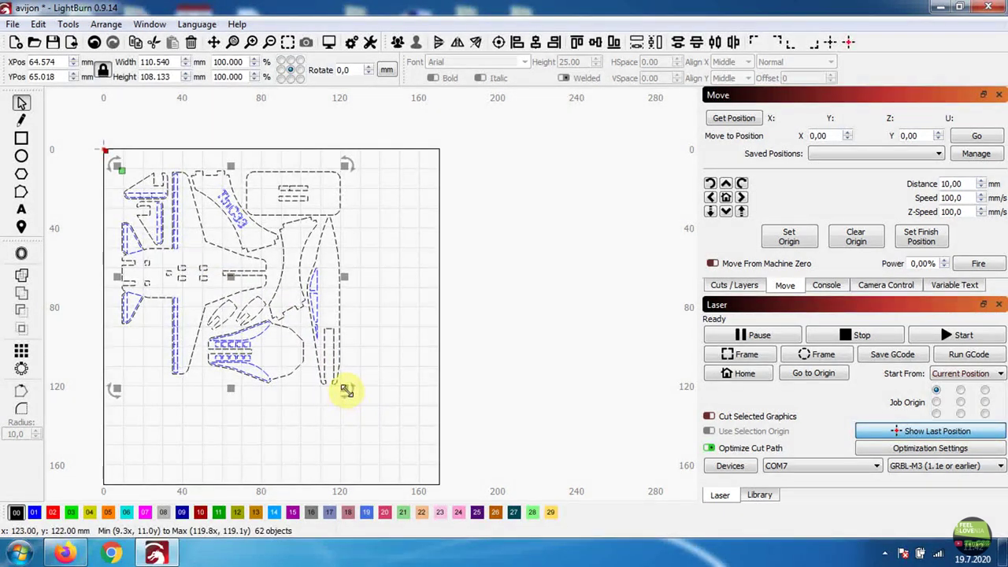
drag(347, 391, 359, 407)
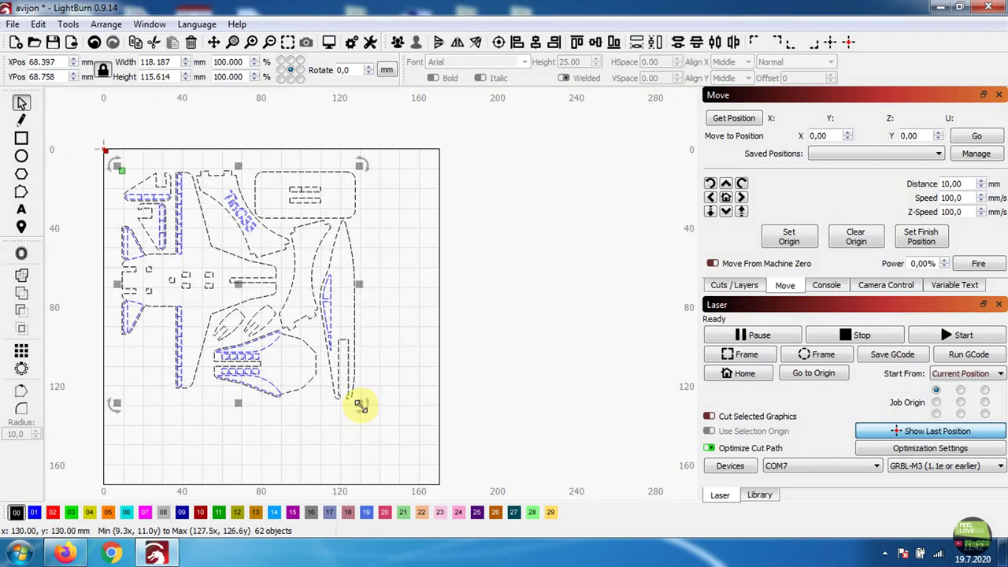
scroll(326, 184, up, 2)
scroll(270, 214, up, 2)
click(277, 218)
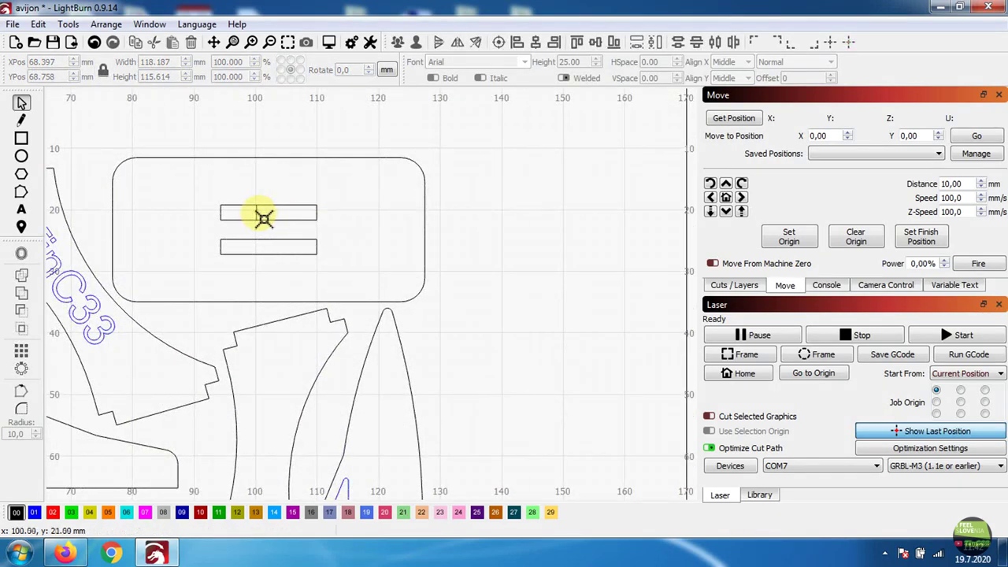
click(264, 218)
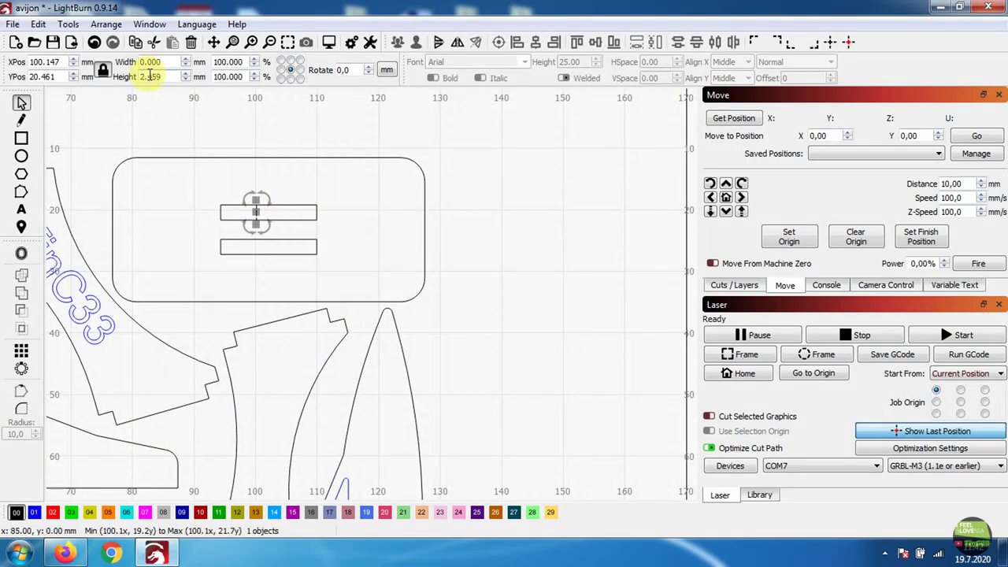
scroll(281, 349, down, 3)
scroll(303, 412, down, 2)
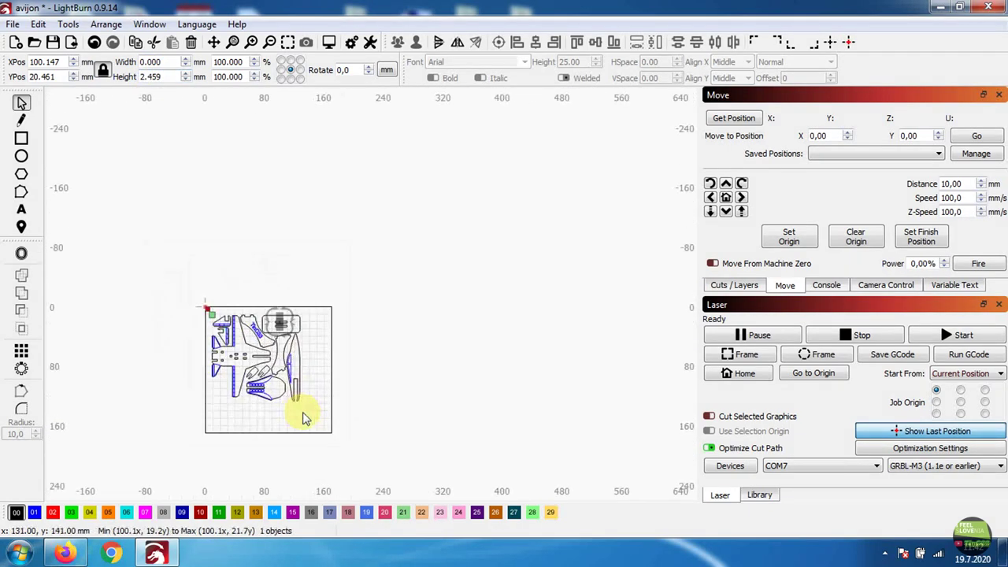
scroll(254, 375, up, 2)
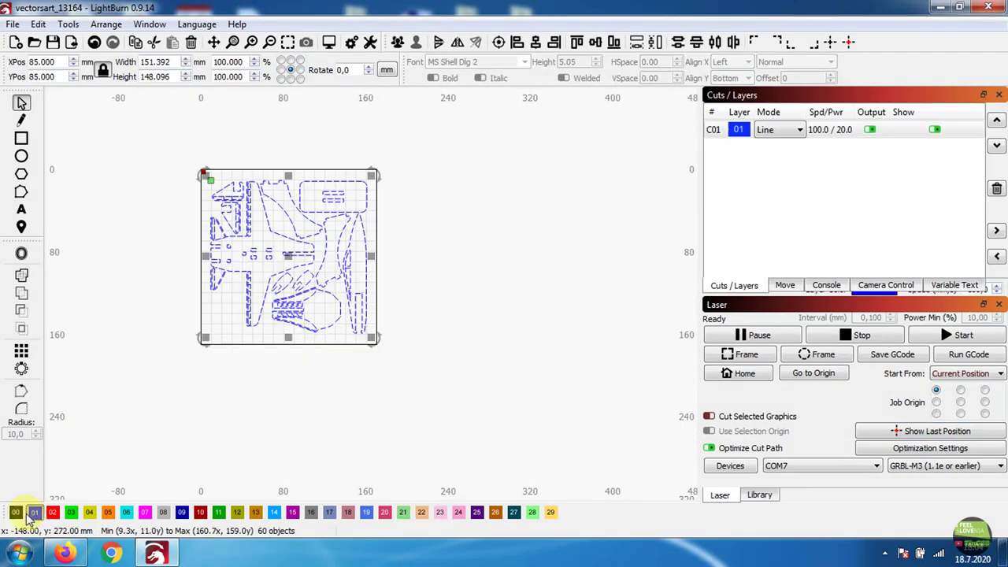
Put the design on black layer 00 and move the three slotted bars onto blue layer 01
click(15, 512)
key(Escape)
scroll(299, 214, up, 4)
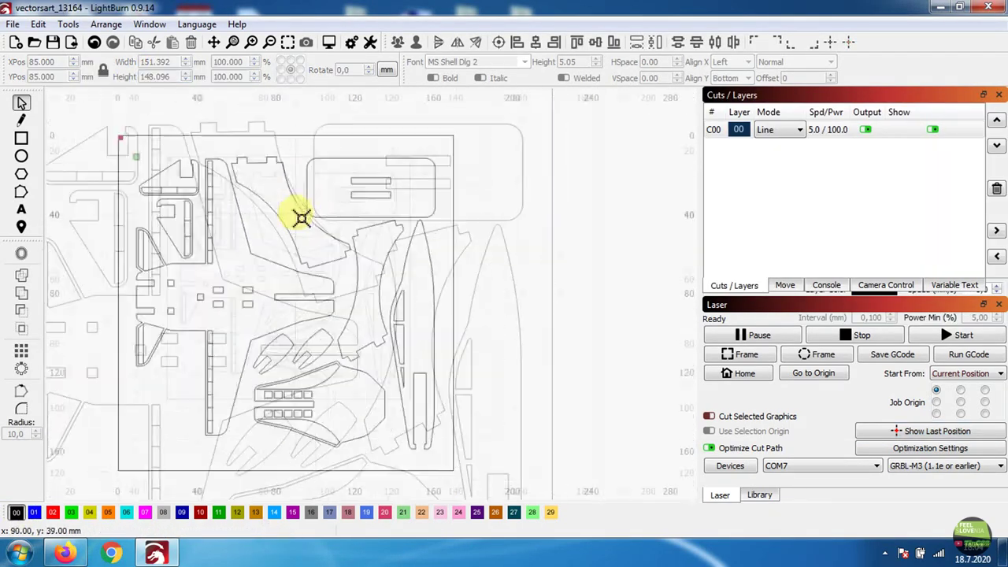
scroll(236, 185, up, 4)
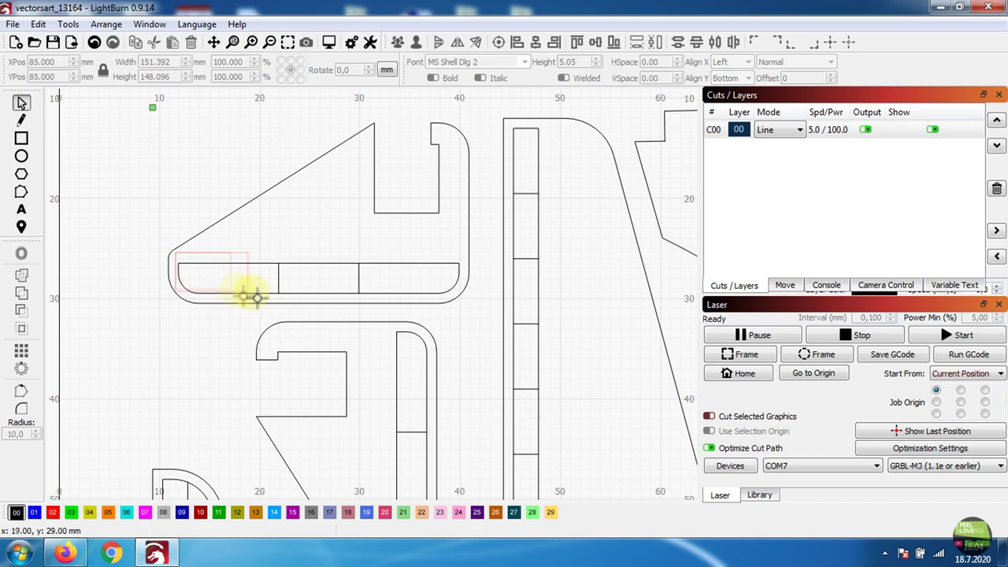
click(281, 301)
click(35, 513)
key(Escape)
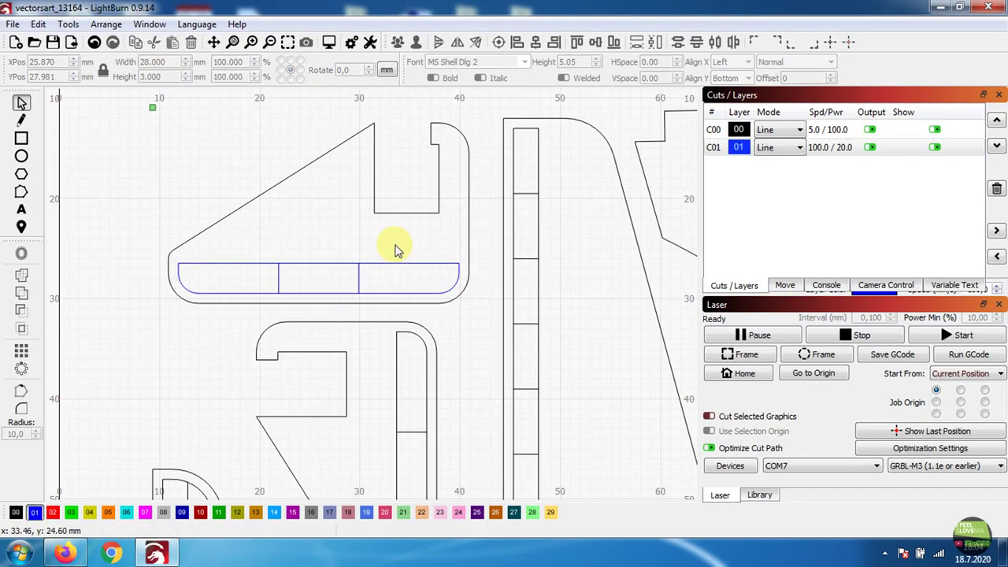
scroll(393, 243, down, 1)
drag(449, 218, 490, 464)
click(35, 512)
key(Escape)
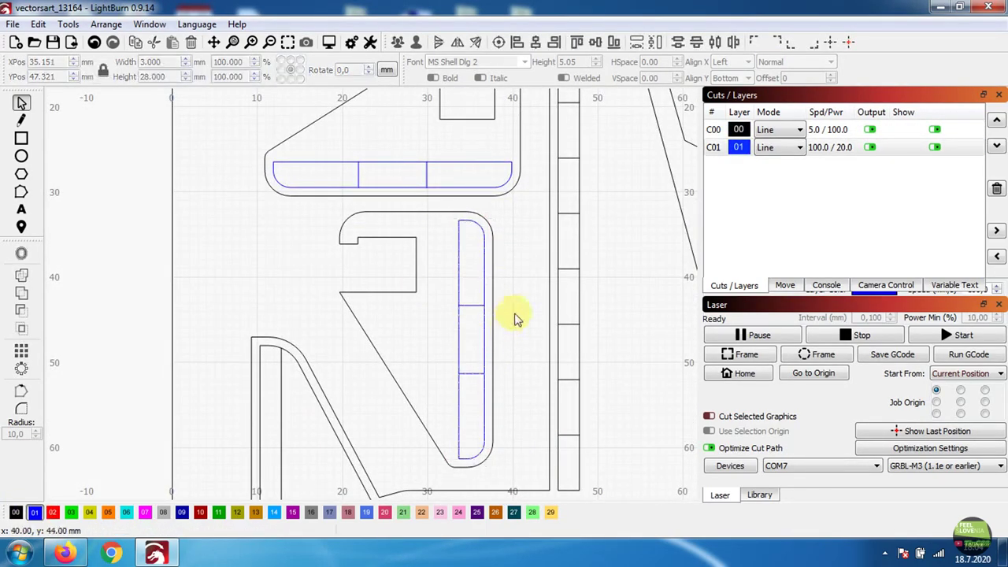
scroll(513, 315, down, 2)
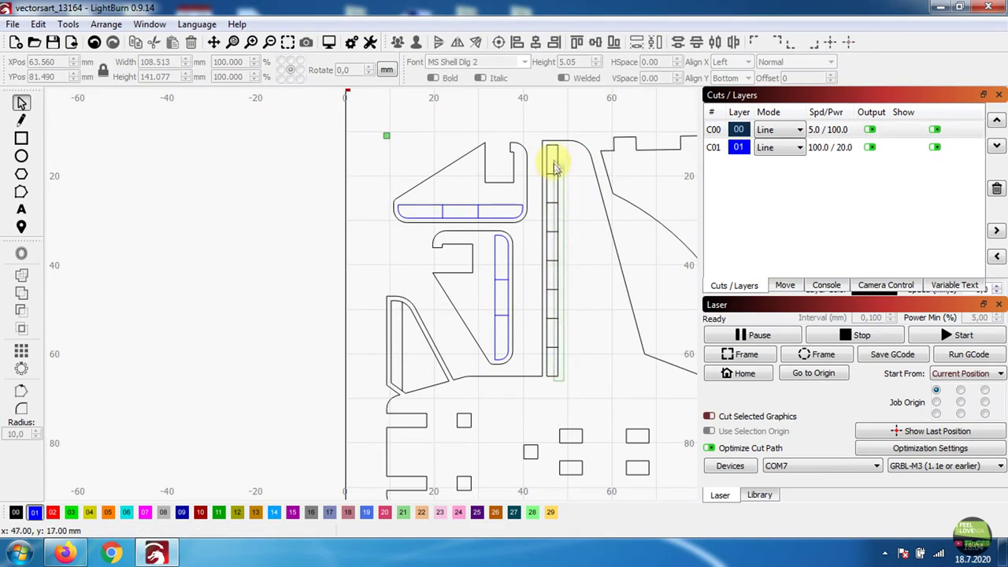
click(549, 149)
click(34, 513)
key(Escape)
scroll(580, 411, up, 3)
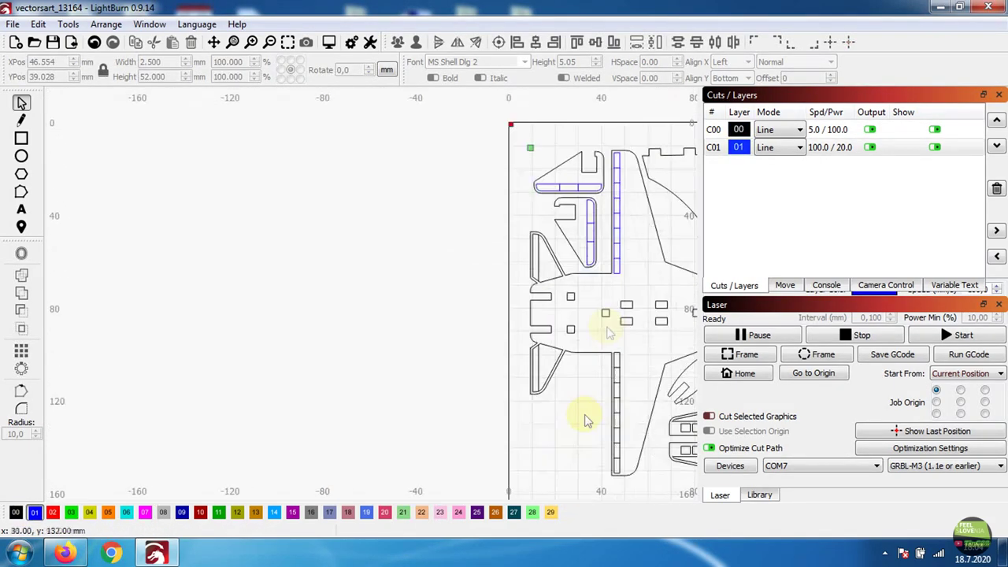
Rotate the TinC33 text about -23°
drag(477, 337, 358, 129)
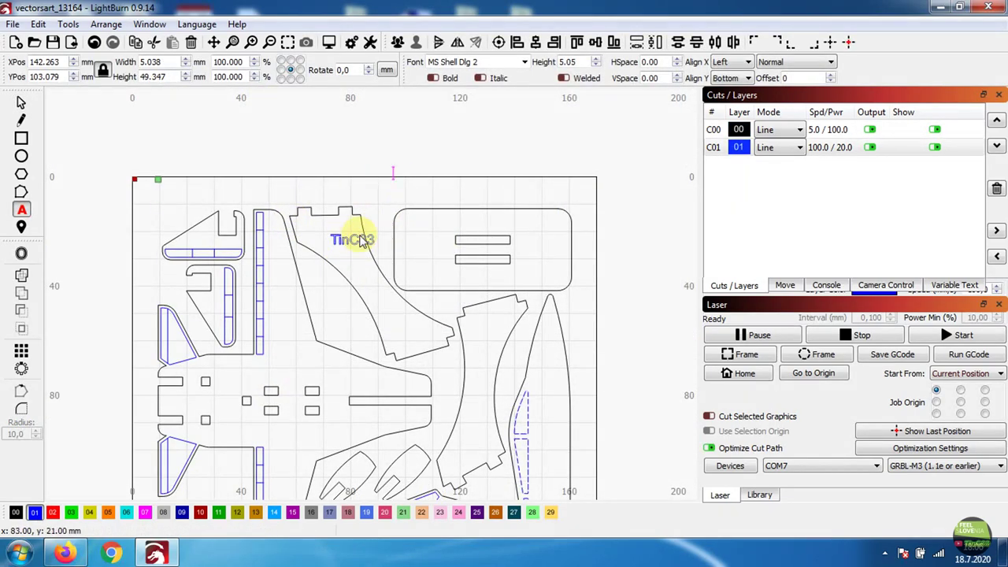
click(20, 102)
click(355, 238)
drag(377, 249, 441, 398)
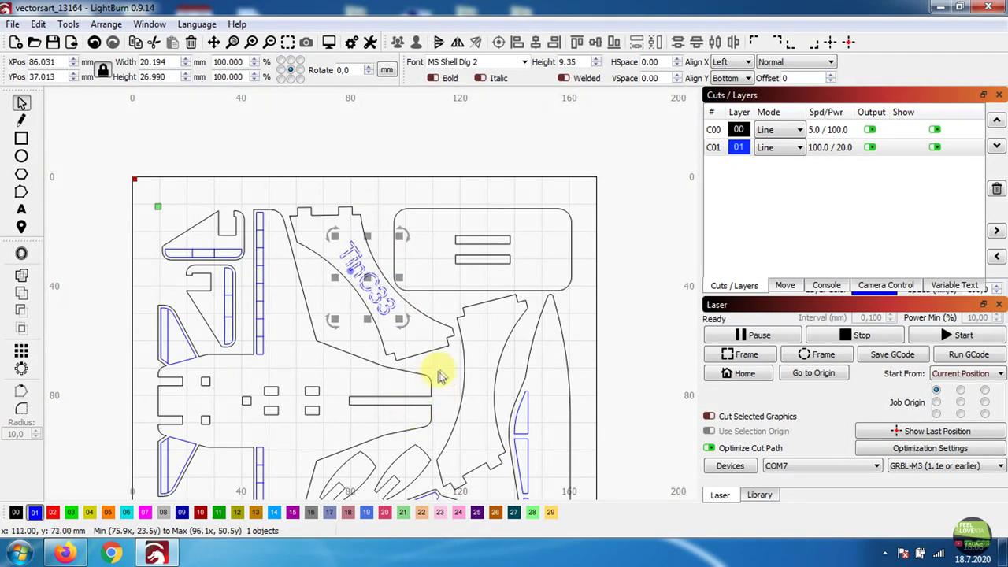
click(439, 371)
scroll(410, 386, down, 3)
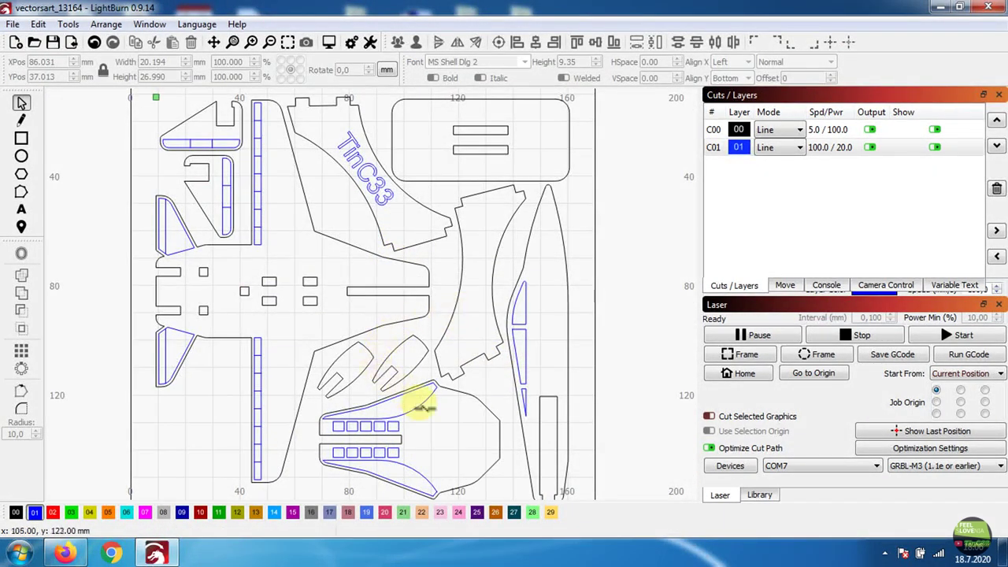
Set layer C01 to 40% max power and enable Cut Through on layer C00
double_click(826, 147)
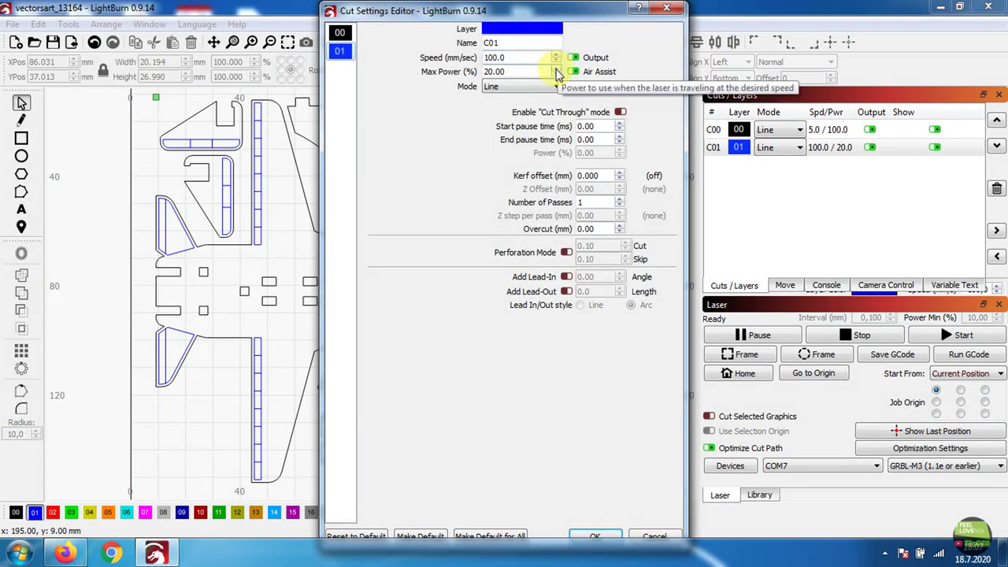
scroll(557, 71, up, 7)
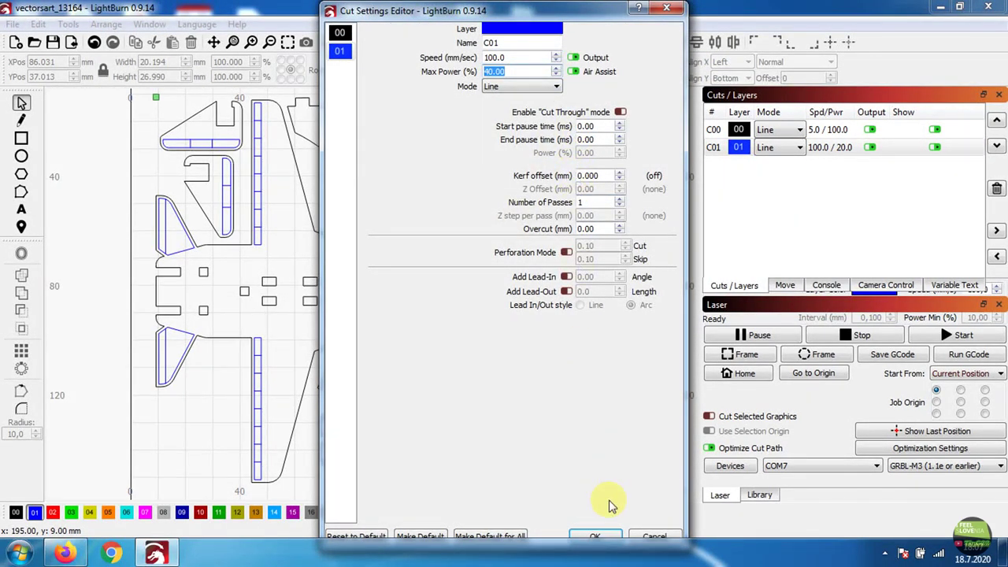
click(595, 534)
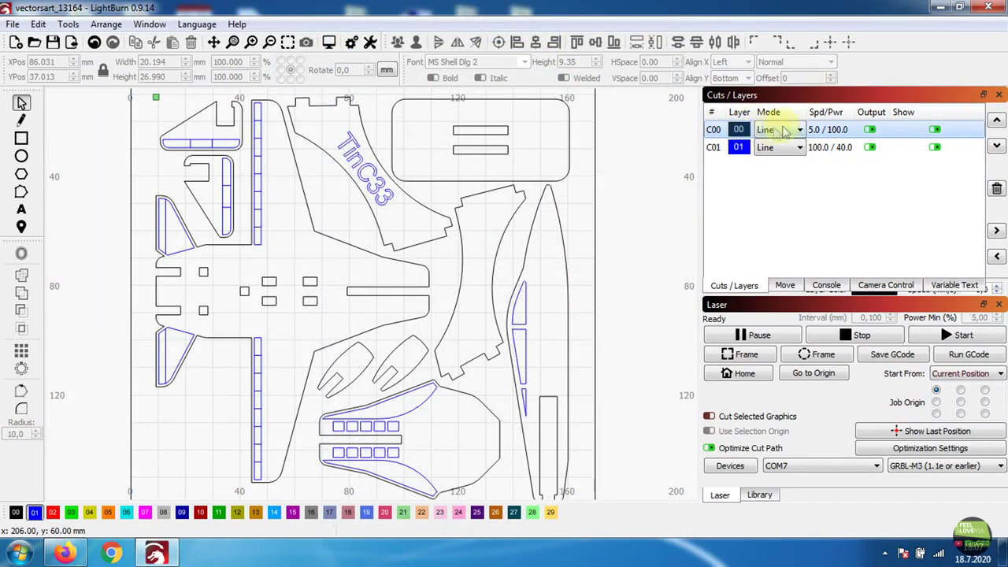
double_click(725, 129)
click(620, 112)
scroll(620, 152, up, 5)
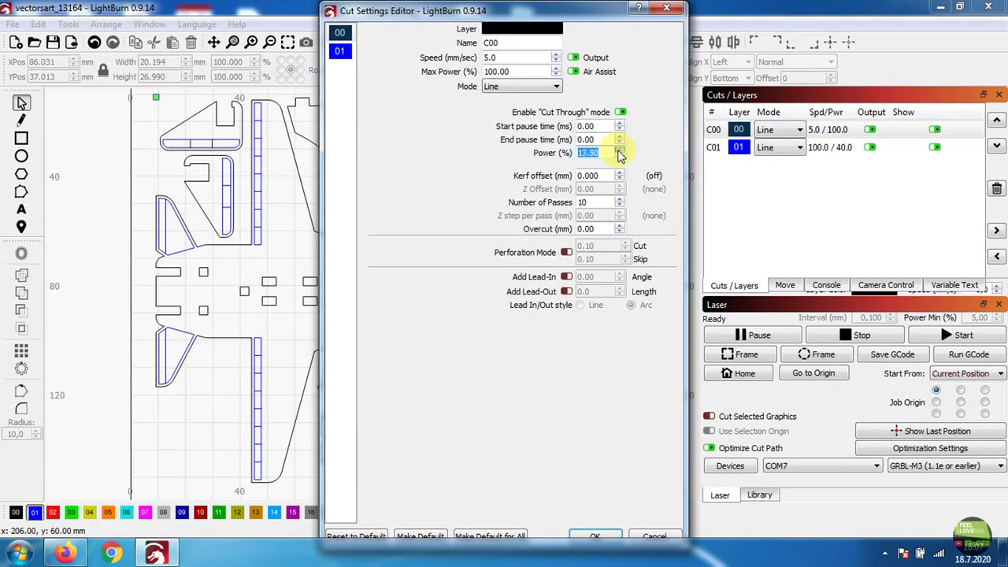